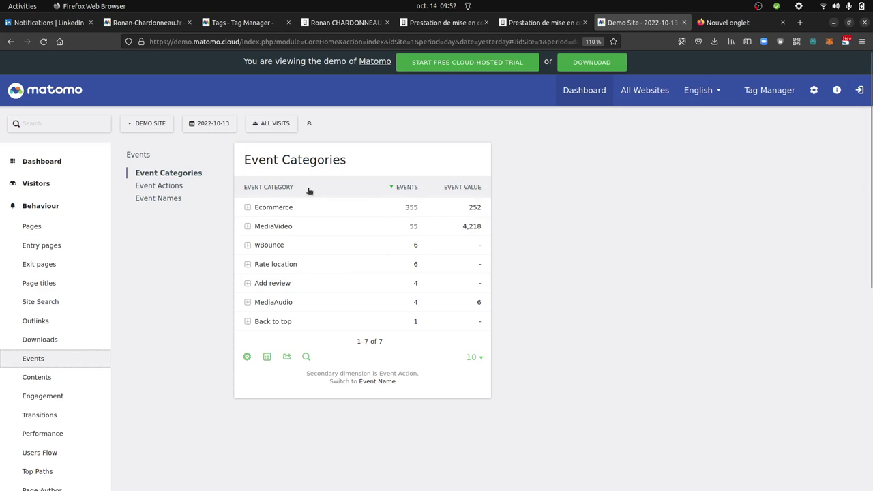
# Search the new custom report's available metrics for "event" and read the description of Total Event Value
pyautogui.click(323, 28)
pyautogui.click(238, 22)
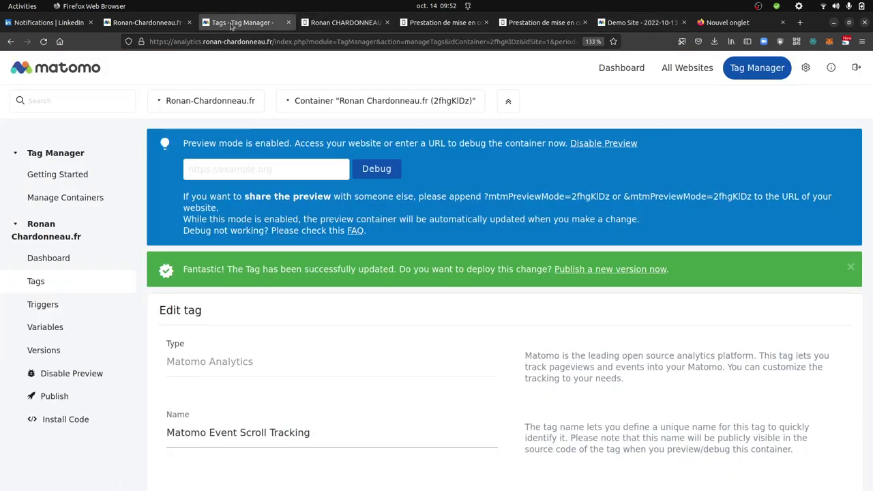
pyautogui.click(111, 28)
pyautogui.scroll(-5, 187, 276)
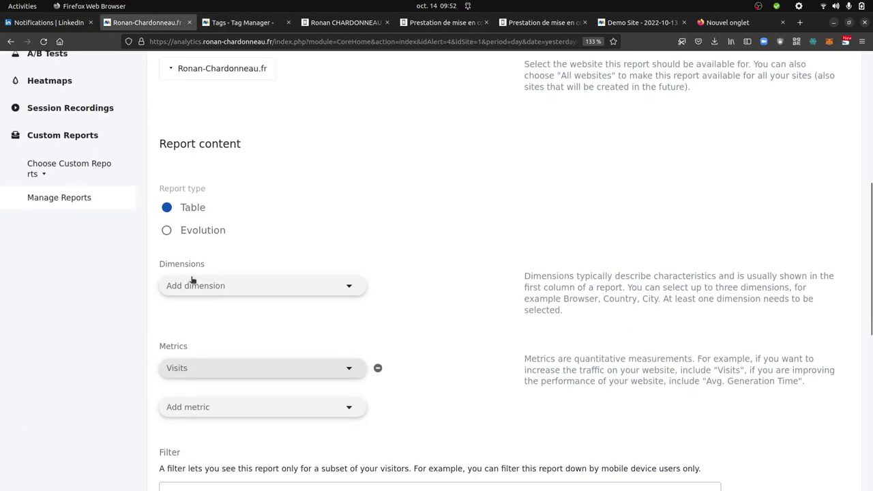
pyautogui.click(241, 357)
pyautogui.scroll(-5, 239, 351)
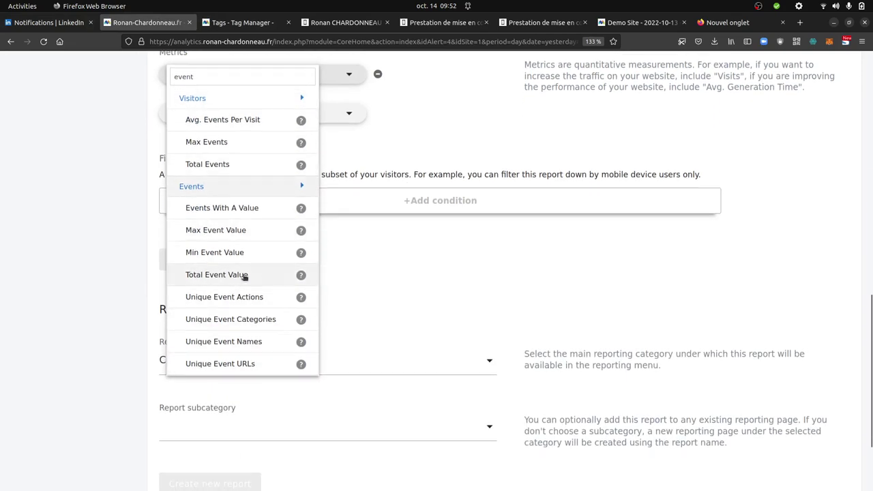
pyautogui.scroll(2, 244, 276)
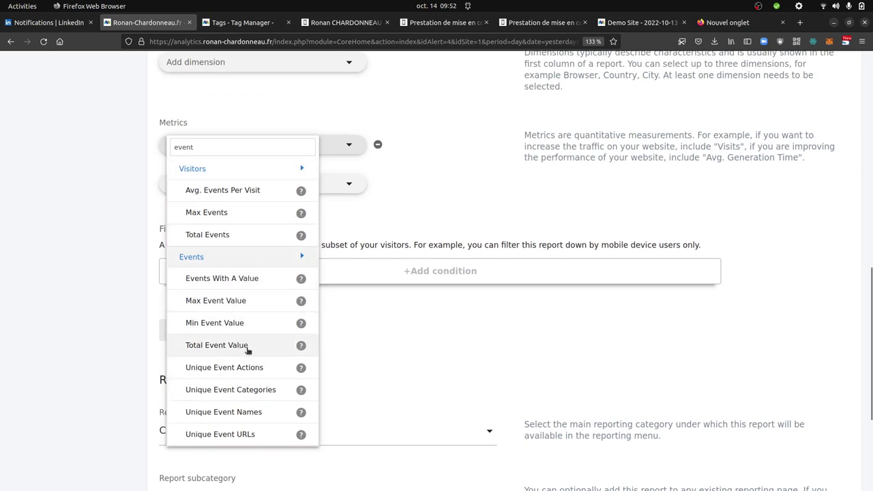
pyautogui.moveTo(299, 342)
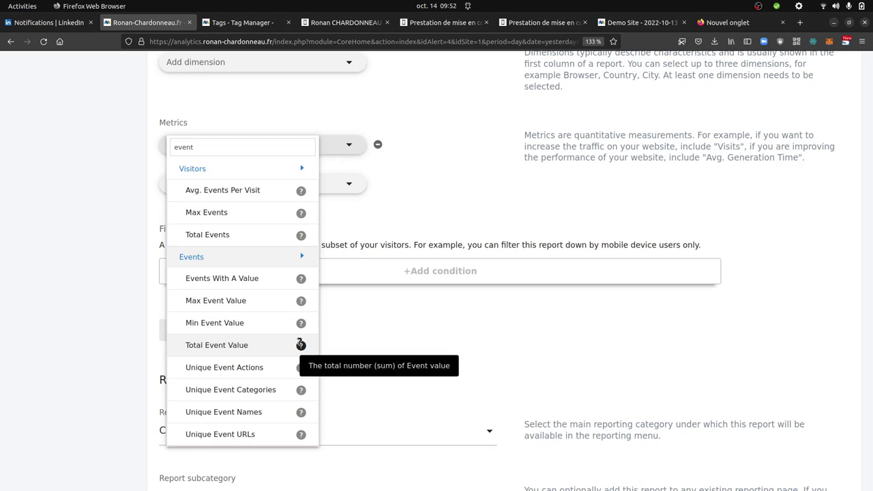
pyautogui.click(452, 212)
pyautogui.scroll(3, 321, 266)
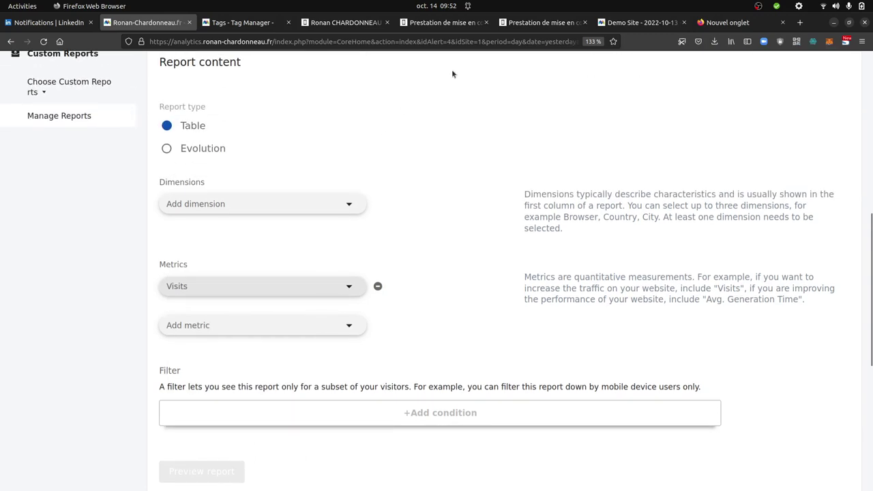
# Return to the Tag Manager's tag list and review the Matomo Event Scroll Tracking tag
pyautogui.click(321, 22)
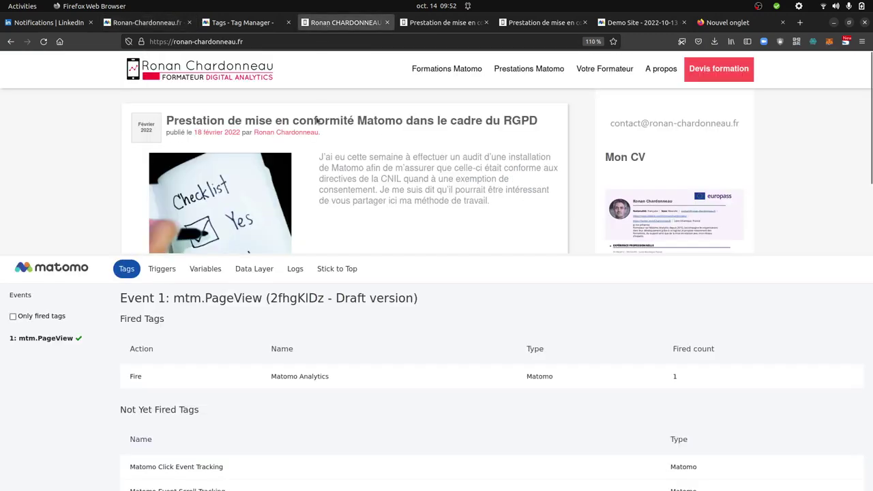
pyautogui.click(242, 23)
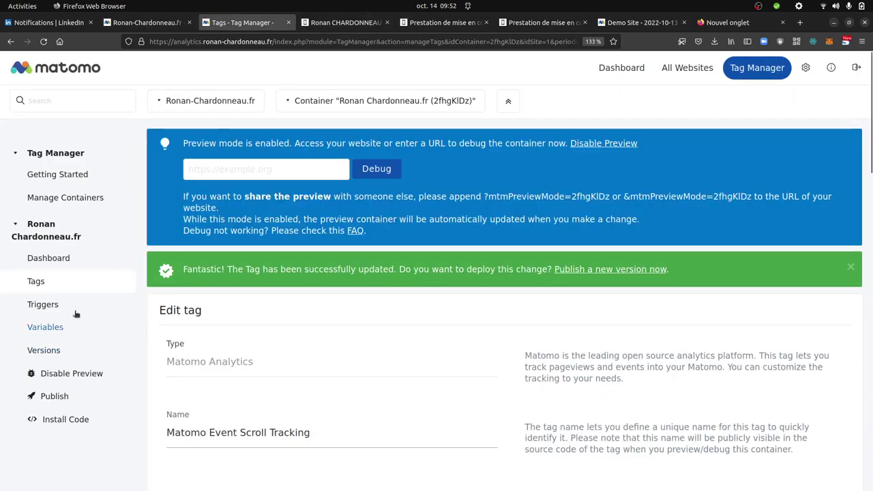
pyautogui.click(78, 285)
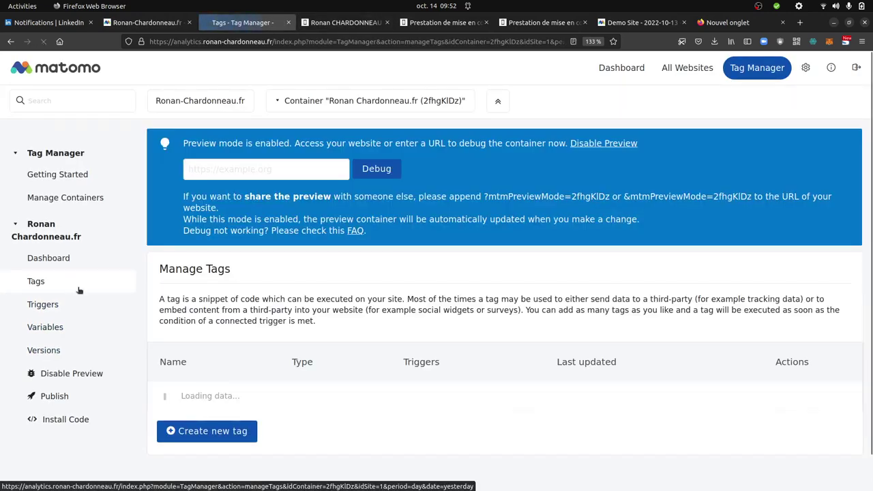
pyautogui.scroll(-3, 269, 308)
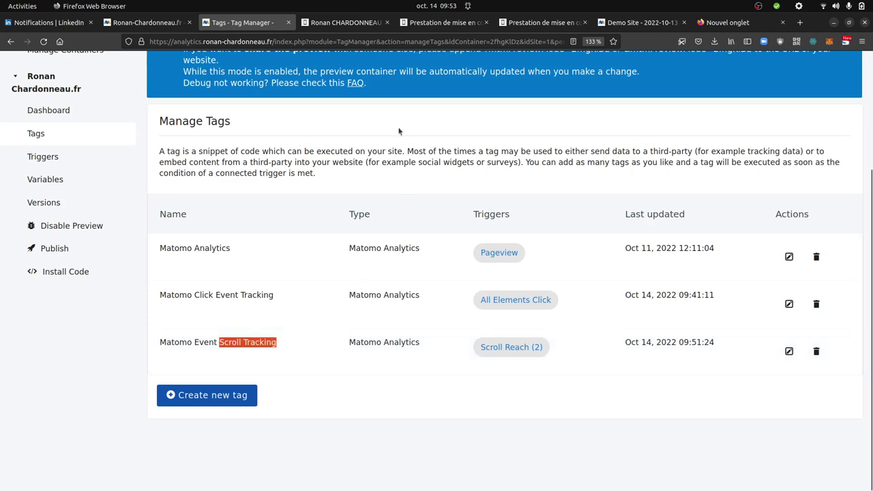
# Reload the website's home page in preview mode and open the article "Prestation de mise en conformité Matomo dans le cadre du RGPD" in a new tab
pyautogui.click(365, 26)
pyautogui.press('F5')
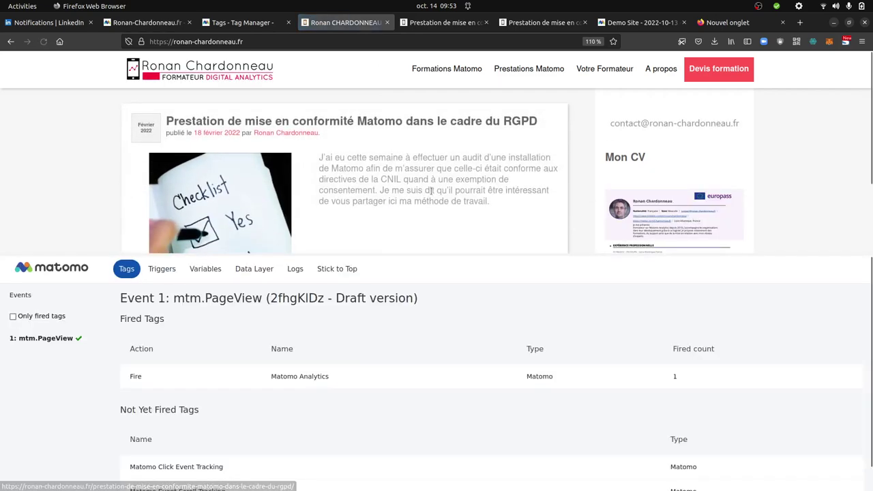
pyautogui.scroll(-3, 434, 189)
pyautogui.scroll(3, 435, 190)
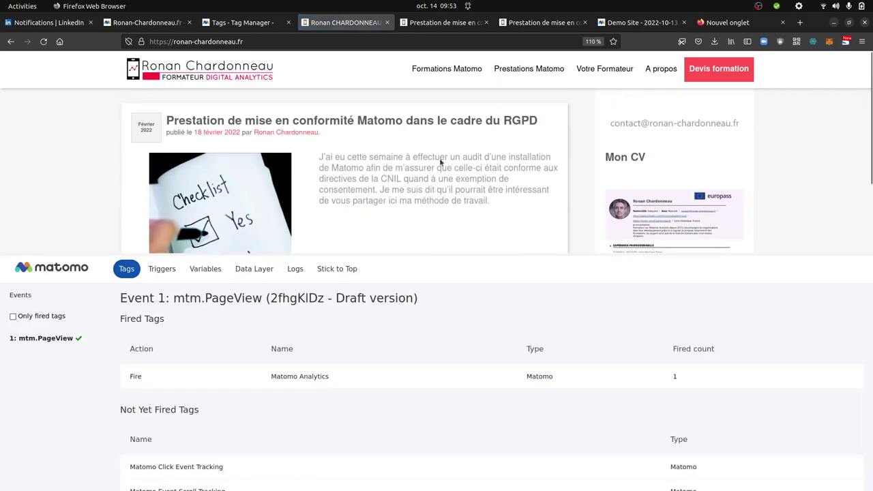
pyautogui.middleClick(447, 124)
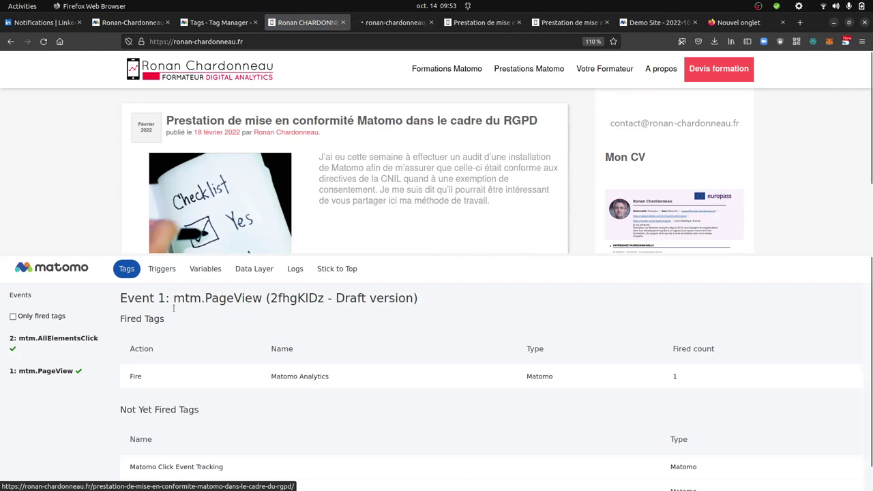
# Scroll through the website's home page to trigger the scroll tracking tag
pyautogui.scroll(-5, 435, 199)
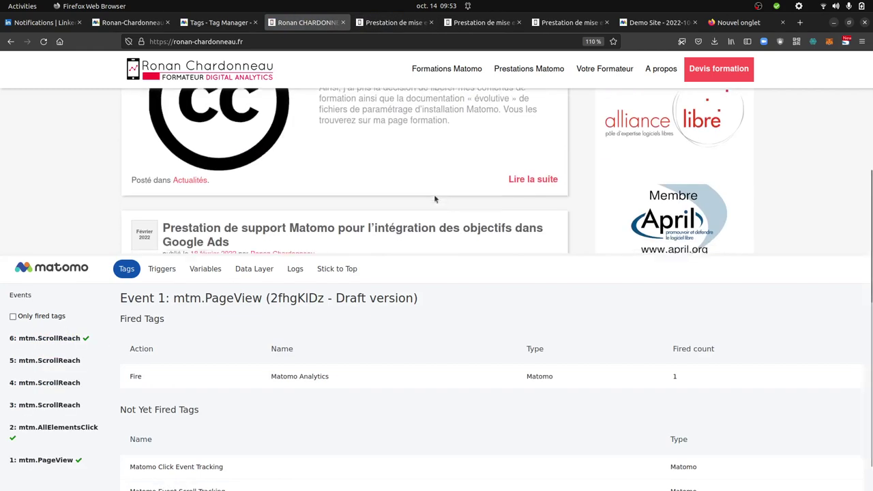
pyautogui.scroll(4, 447, 188)
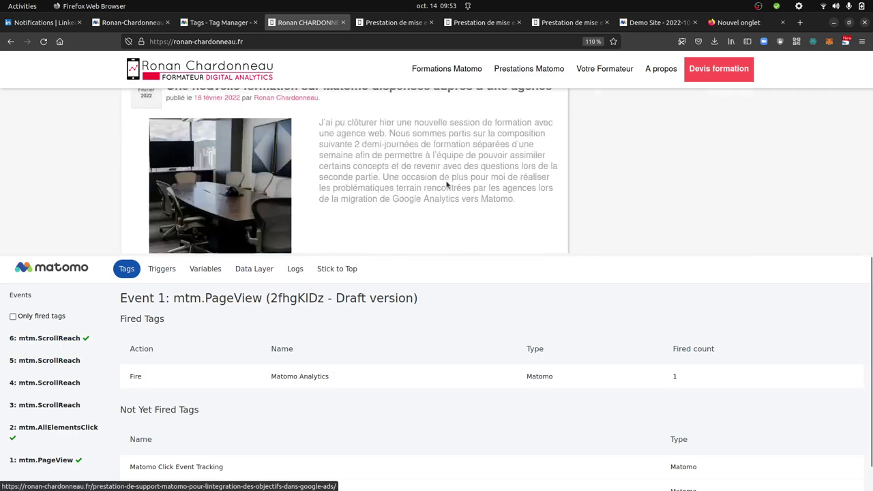
pyautogui.scroll(-1, 447, 192)
pyautogui.scroll(-12, 445, 196)
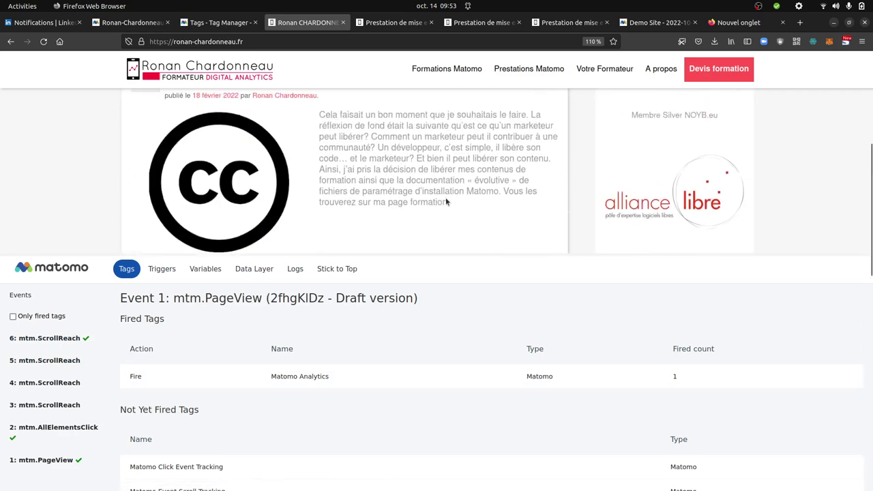
# Open the website's Formations Matomo page and scroll through it to generate scroll events
pyautogui.click(460, 74)
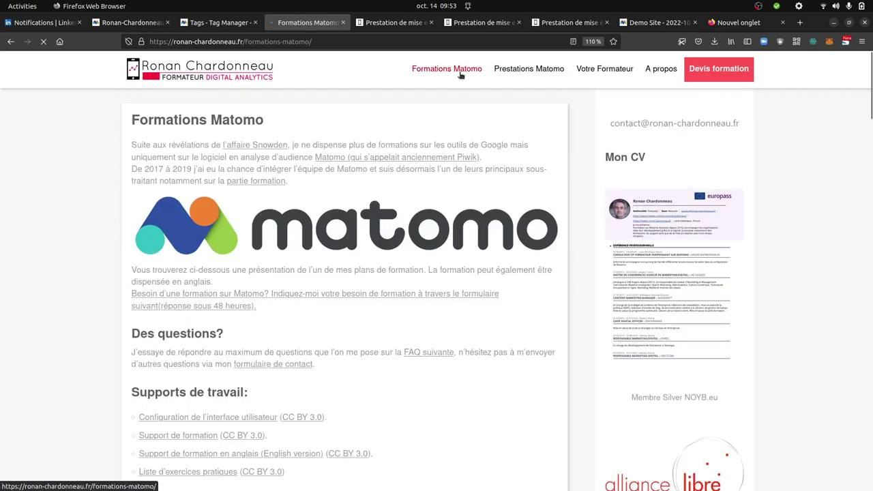
pyautogui.scroll(-20, 436, 156)
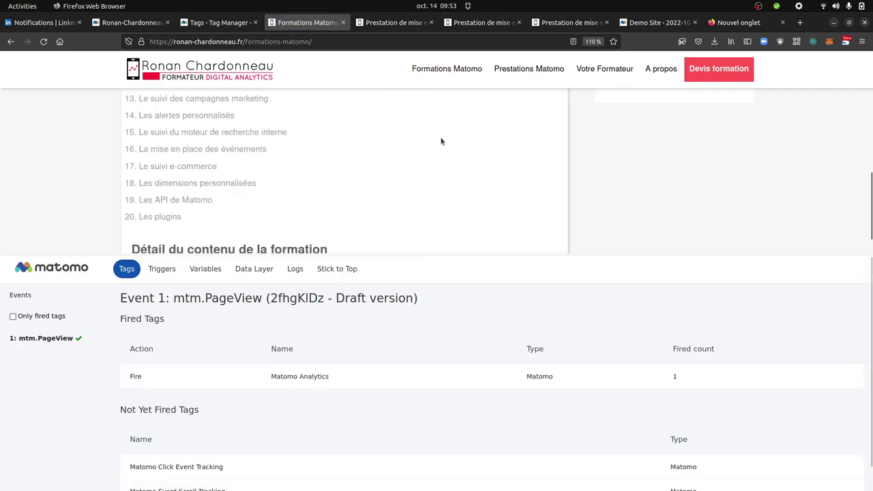
pyautogui.scroll(4, 432, 216)
pyautogui.scroll(10, 432, 215)
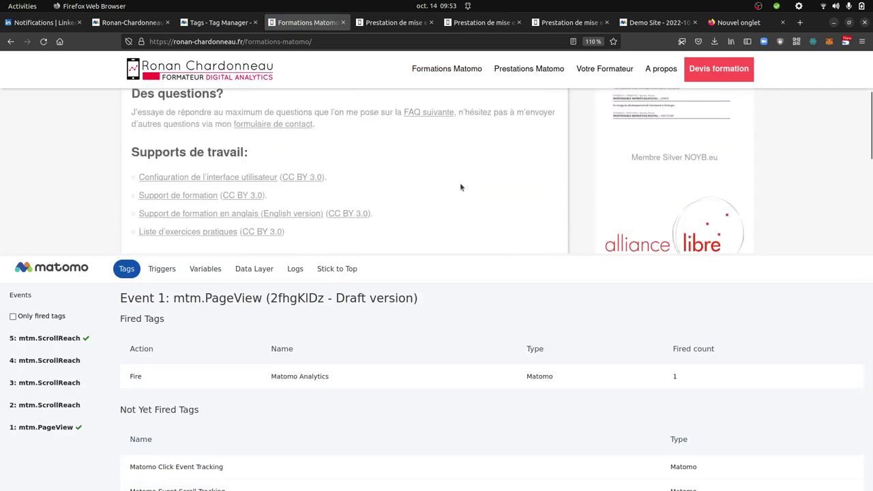
# Generate click events by opening the Prestations Matomo and Votre Formateur pages in new tabs
pyautogui.middleClick(545, 71)
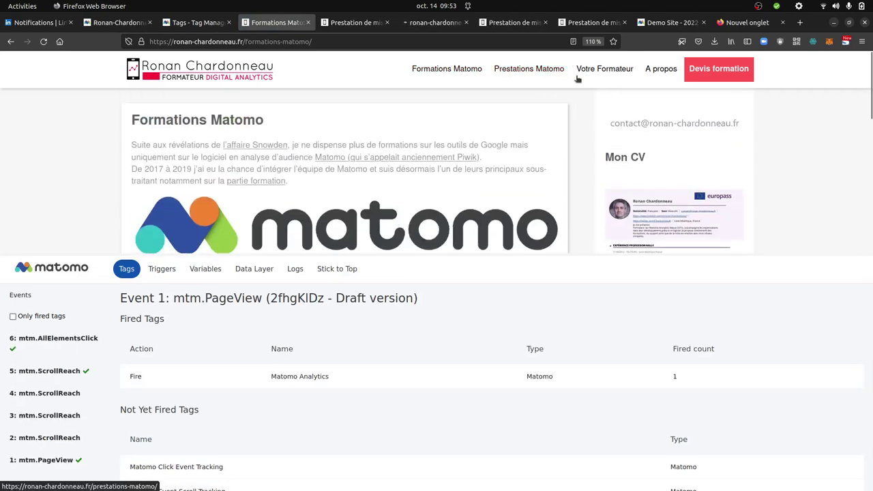
pyautogui.middleClick(588, 71)
pyautogui.click(371, 140)
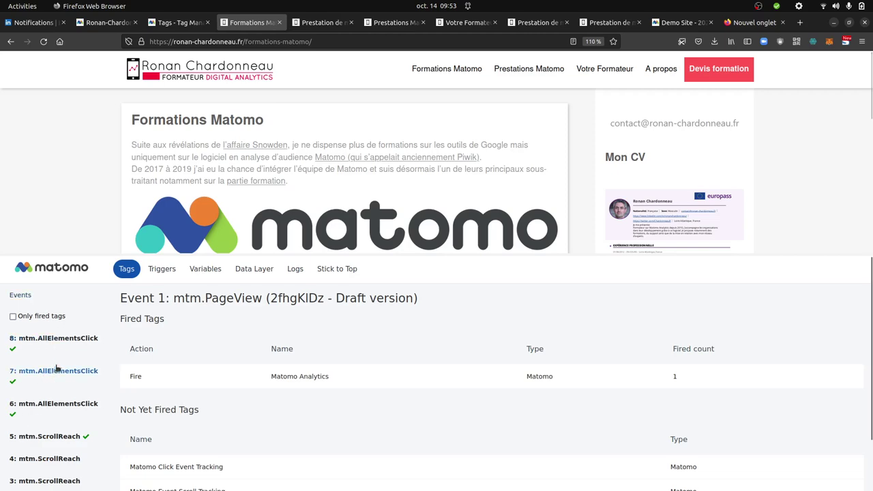
# Switch to the Matomo reports and show the Visits Log for the single day 2022-10-14
pyautogui.click(108, 23)
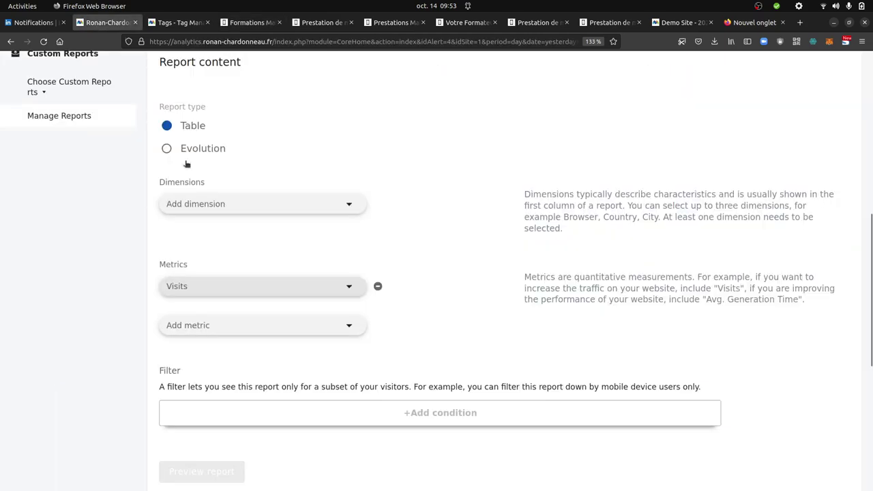
pyautogui.scroll(10, 313, 251)
pyautogui.click(59, 180)
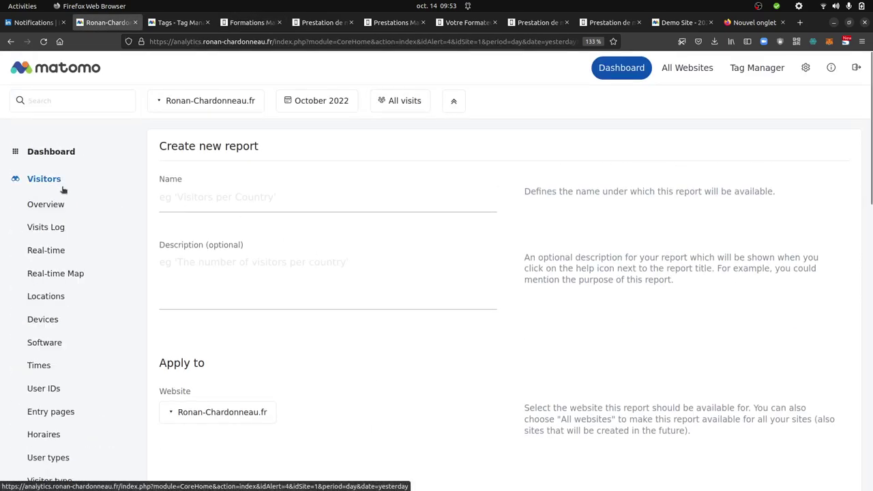
pyautogui.click(62, 229)
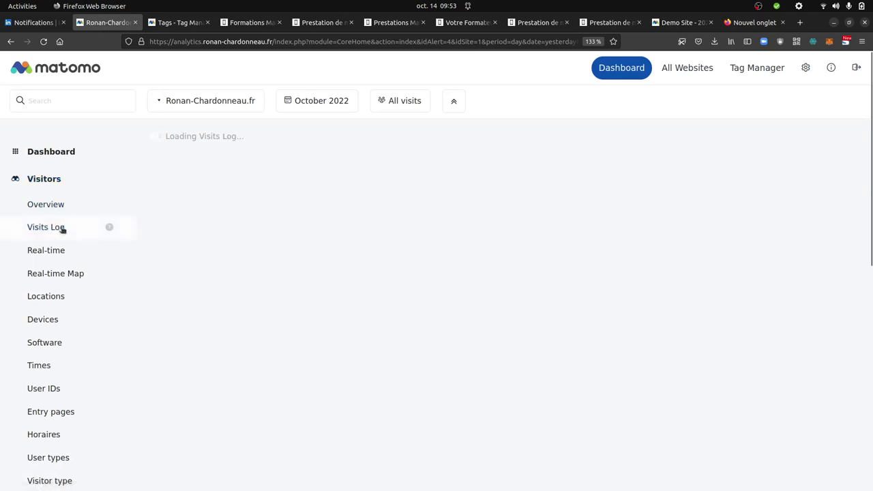
pyautogui.click(328, 103)
pyautogui.click(401, 143)
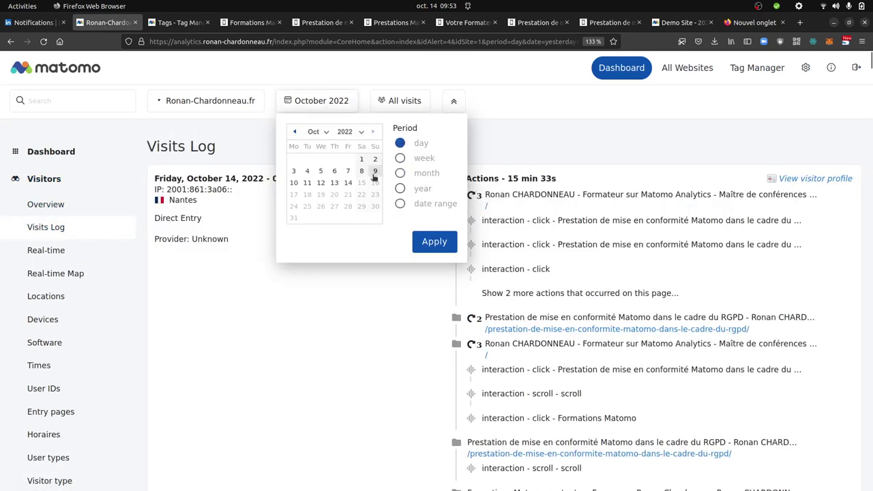
pyautogui.click(349, 183)
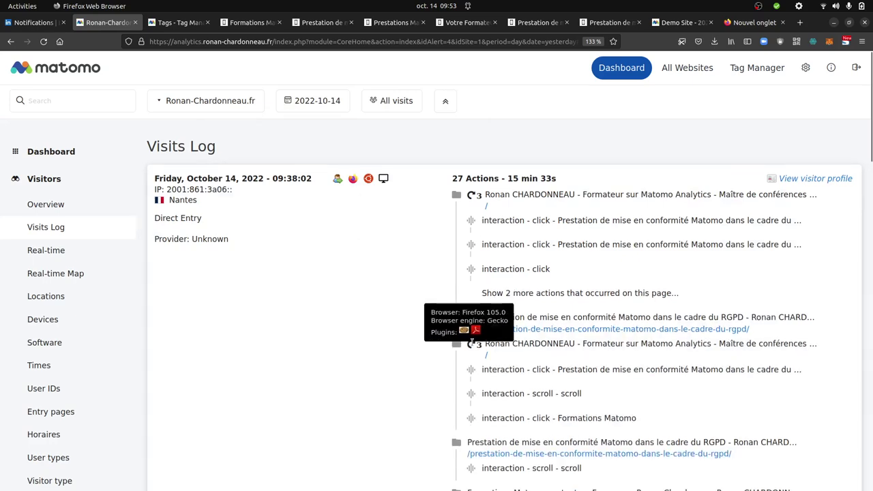
# Examine the click and scroll events in the latest visit, expanding its hidden actions and highlighting an "interaction - scroll - scroll" entry
pyautogui.scroll(-5, 571, 305)
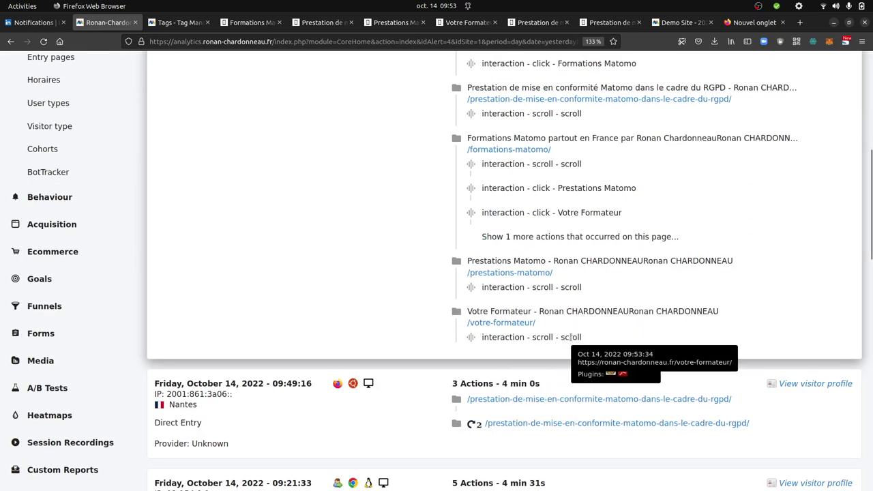
pyautogui.click(500, 236)
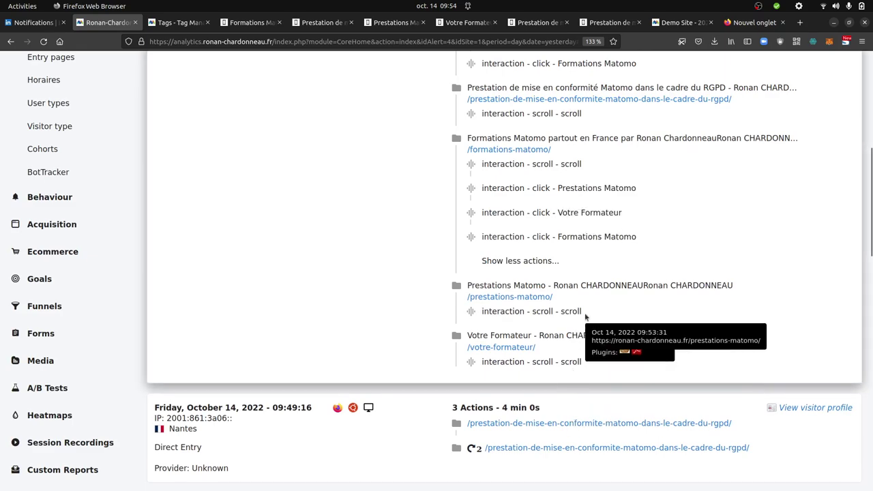
pyautogui.scroll(2, 580, 301)
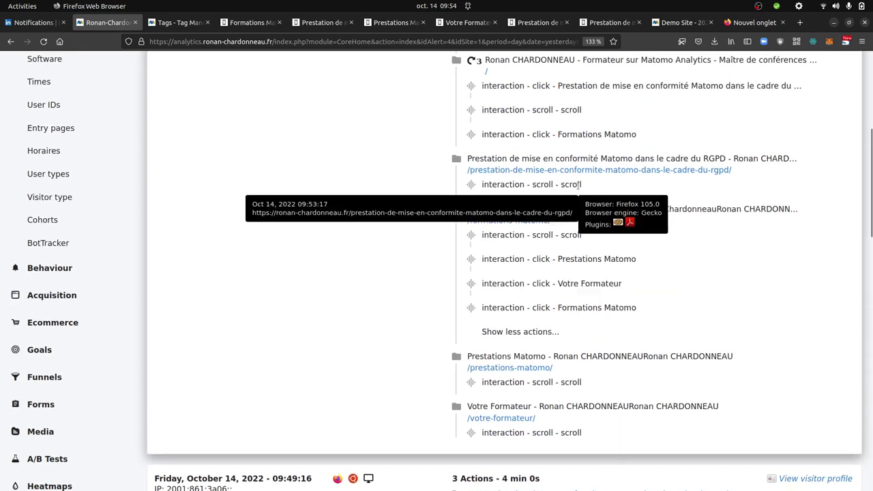
pyautogui.scroll(2, 578, 198)
pyautogui.scroll(4, 580, 183)
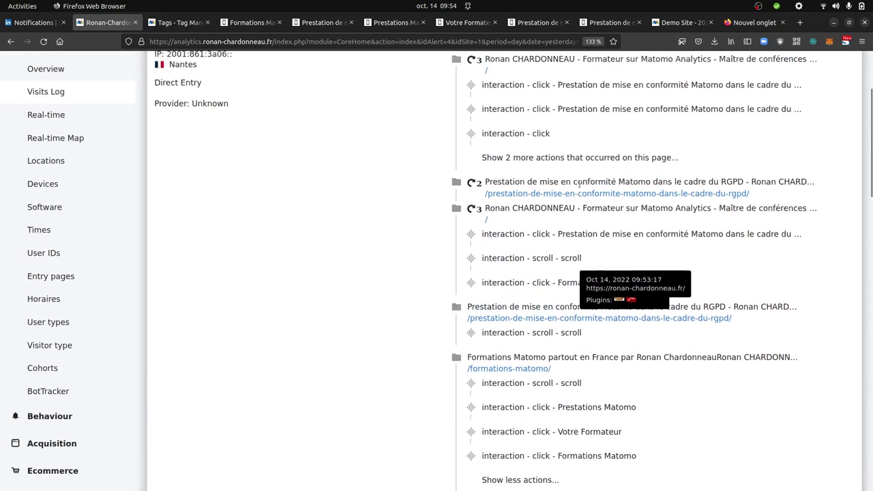
pyautogui.click(530, 222)
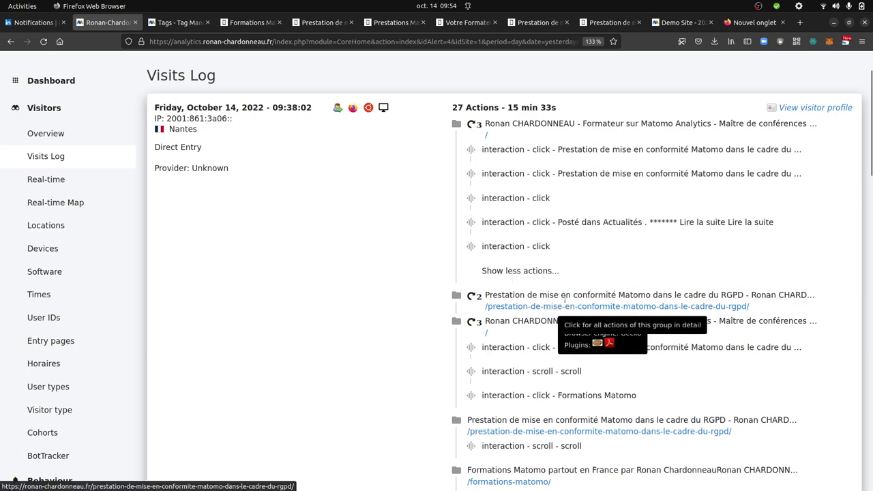
pyautogui.scroll(-5, 556, 309)
pyautogui.scroll(1, 594, 209)
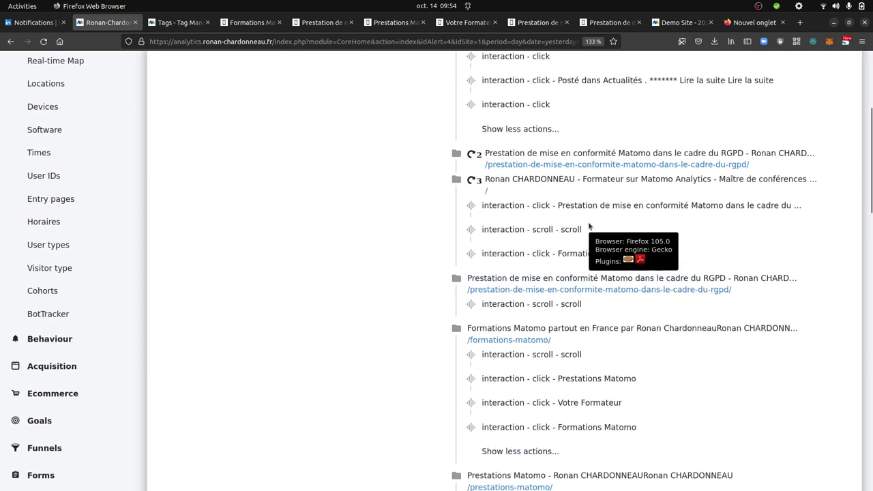
pyautogui.moveTo(582, 229); pyautogui.dragTo(484, 237)
pyautogui.hotkey('ctrl', 'c')
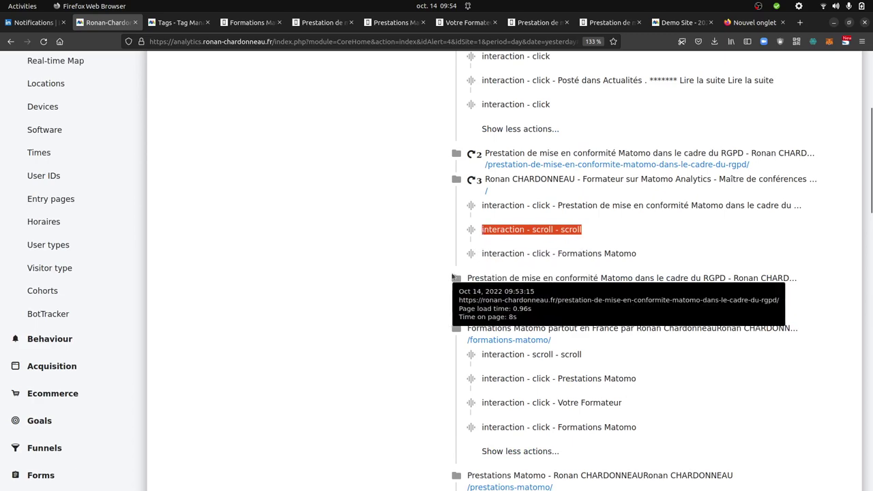
# Leave the Visits Log and open the management list of Custom Reports
pyautogui.scroll(6, 409, 287)
pyautogui.scroll(-10, 223, 331)
pyautogui.scroll(-4, 223, 331)
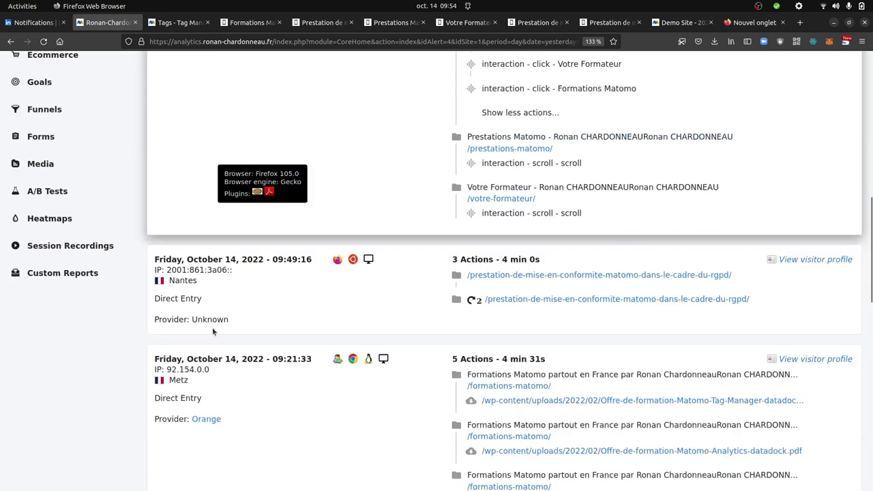
pyautogui.click(48, 259)
pyautogui.scroll(6, 123, 360)
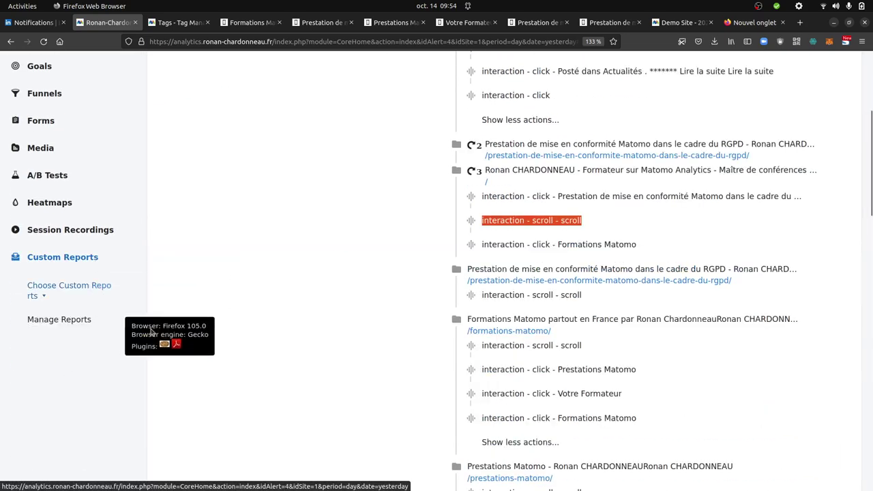
pyautogui.click(107, 318)
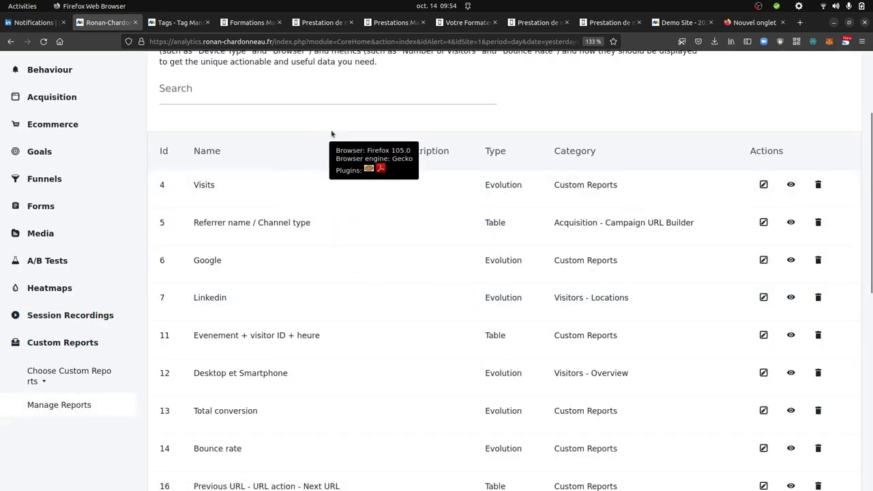
# Create a new custom report and name it "Scroll tracking total event count"
pyautogui.scroll(-5, 298, 265)
pyautogui.scroll(-2, 244, 420)
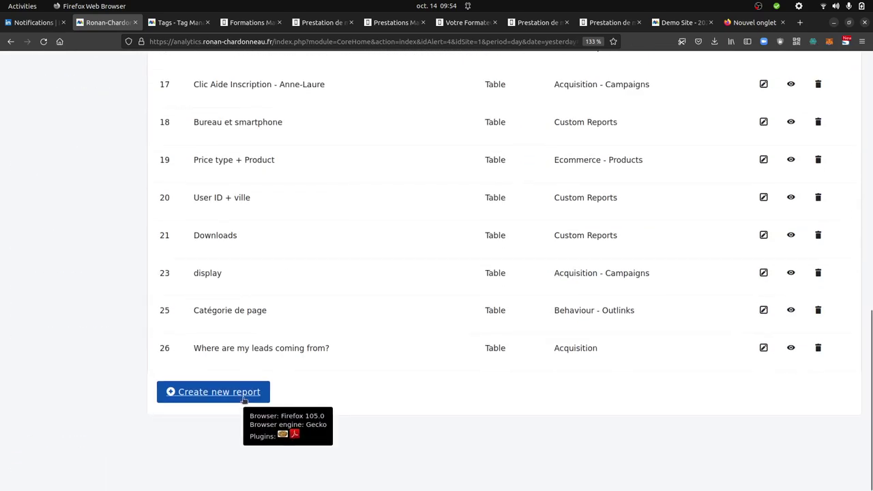
pyautogui.click(242, 396)
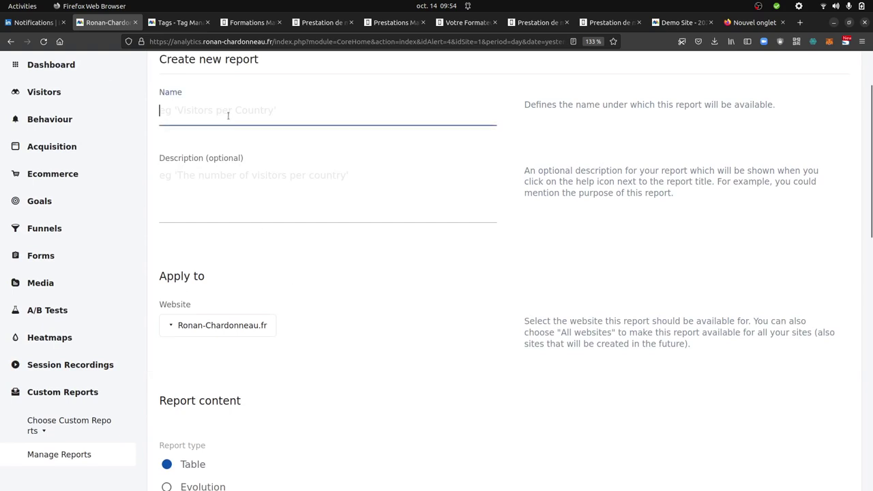
pyautogui.write('S')
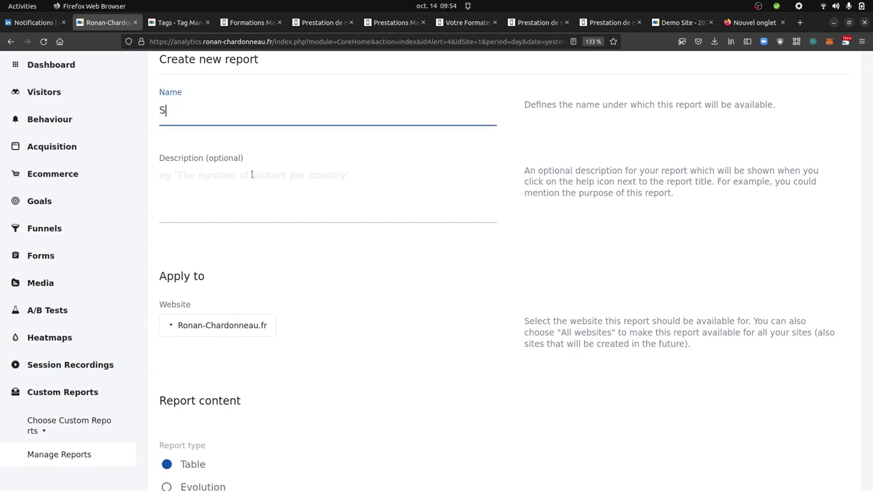
pyautogui.write('croll tracking total event count')
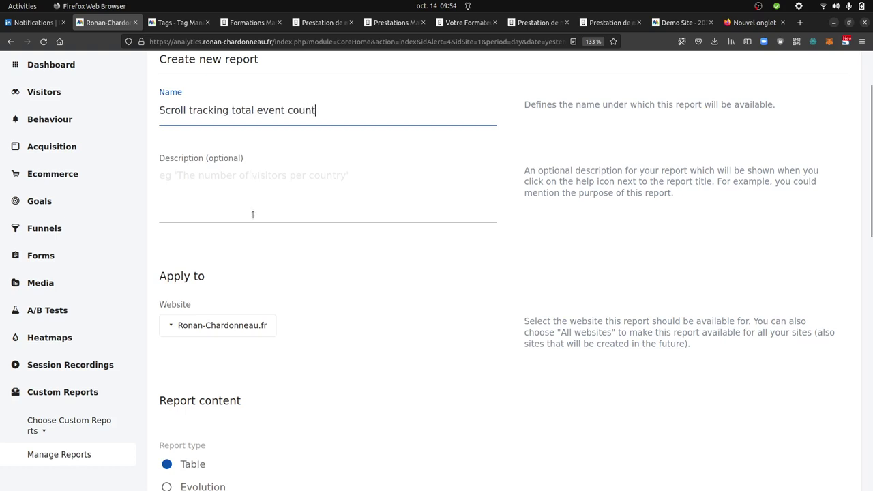
# Add Event Name as the first dimension of the table report
pyautogui.scroll(-5, 280, 282)
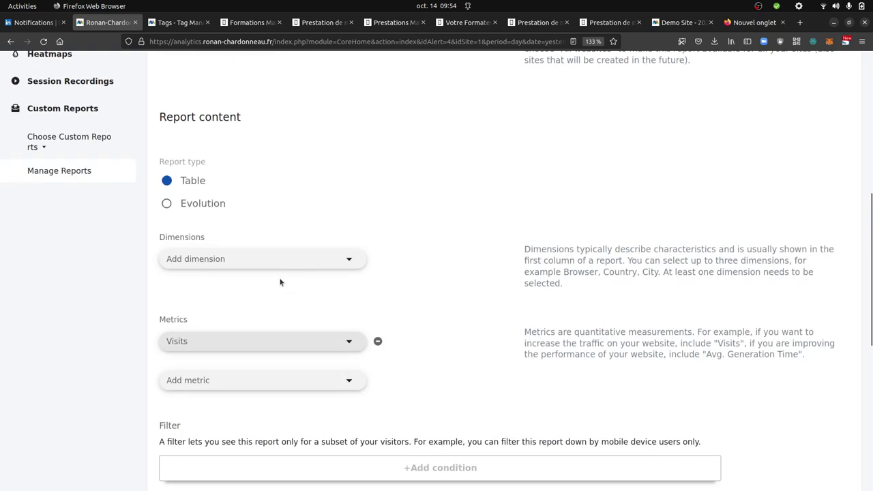
pyautogui.click(280, 265)
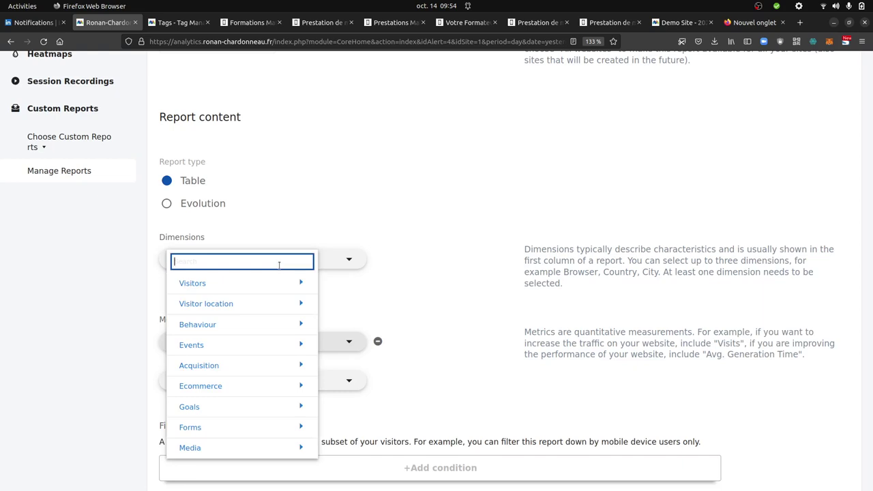
pyautogui.write('event')
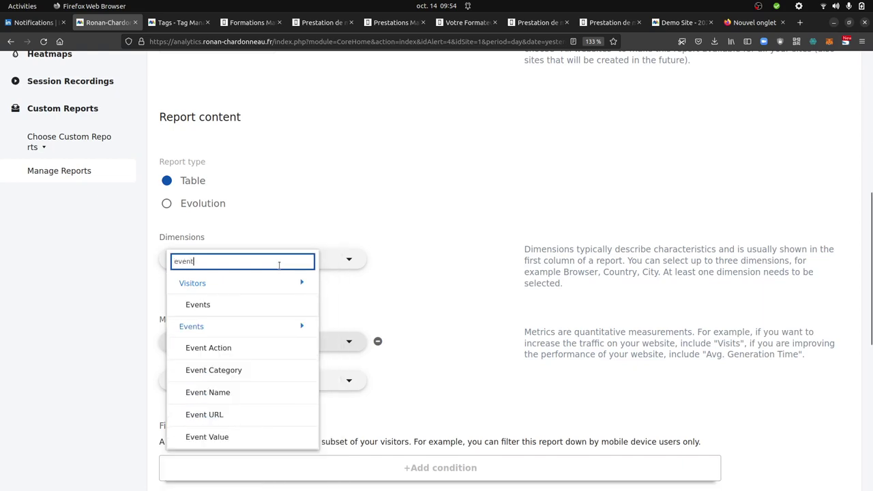
pyautogui.click(219, 394)
# Switch to Text Editor and replace the whole note with the copied text "interaction - scroll - scroll"
pyautogui.moveTo(1, 307)
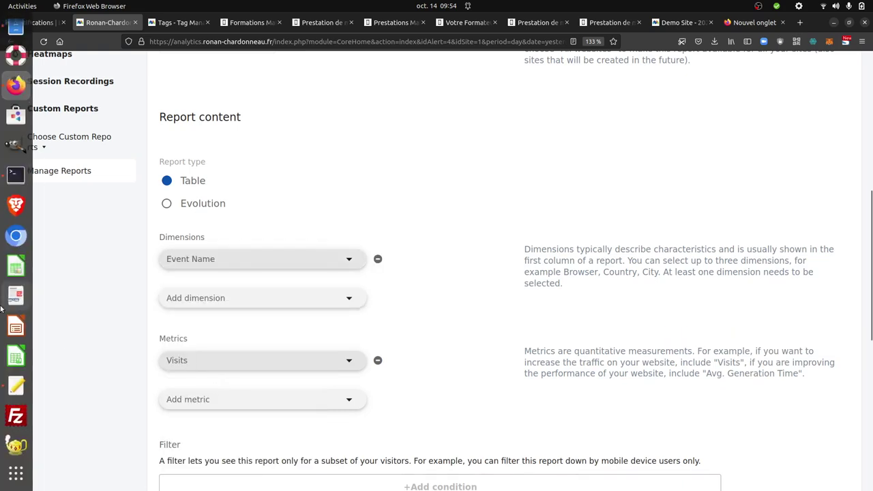
pyautogui.click(17, 388)
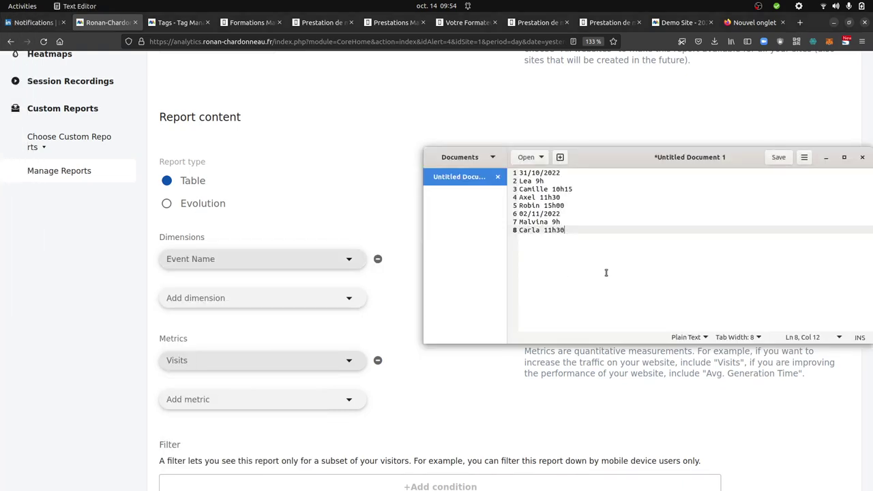
pyautogui.hotkey('ctrl', 'a')
pyautogui.hotkey('ctrl', 'v')
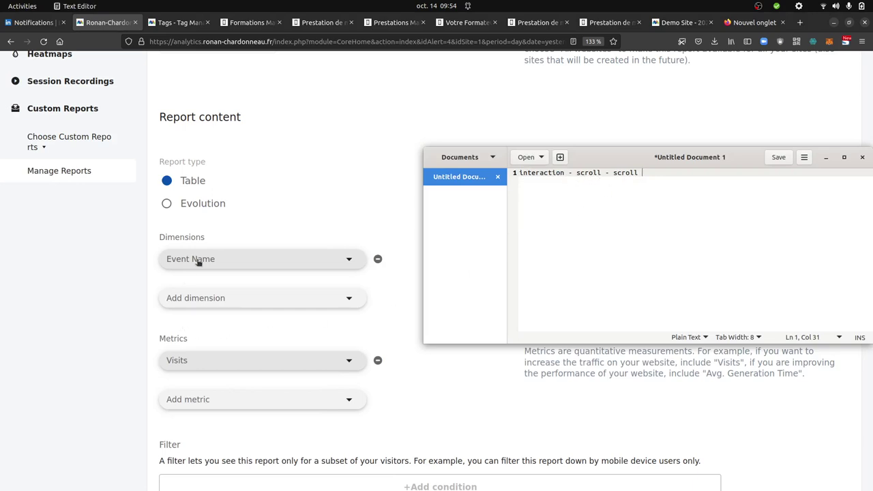
# Return to the Matomo report form and add Local Time — Hour (start Of Visit) as the second dimension
pyautogui.click(210, 302)
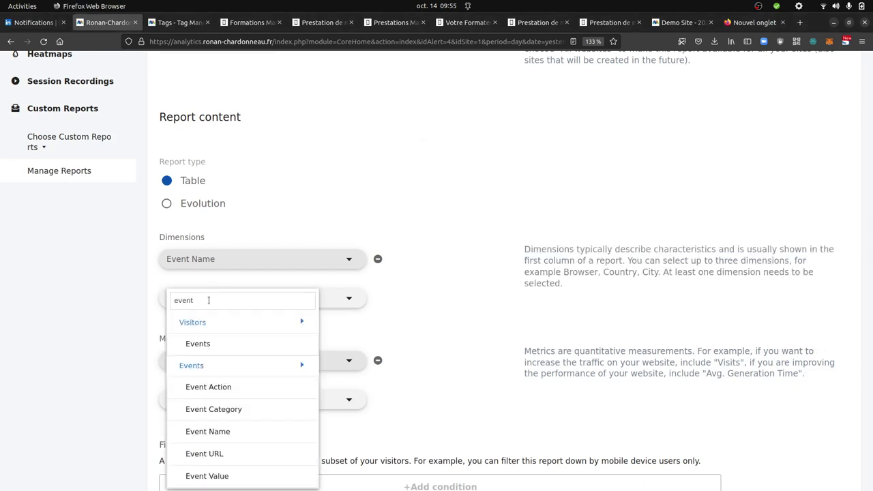
pyautogui.moveTo(208, 300); pyautogui.dragTo(167, 295)
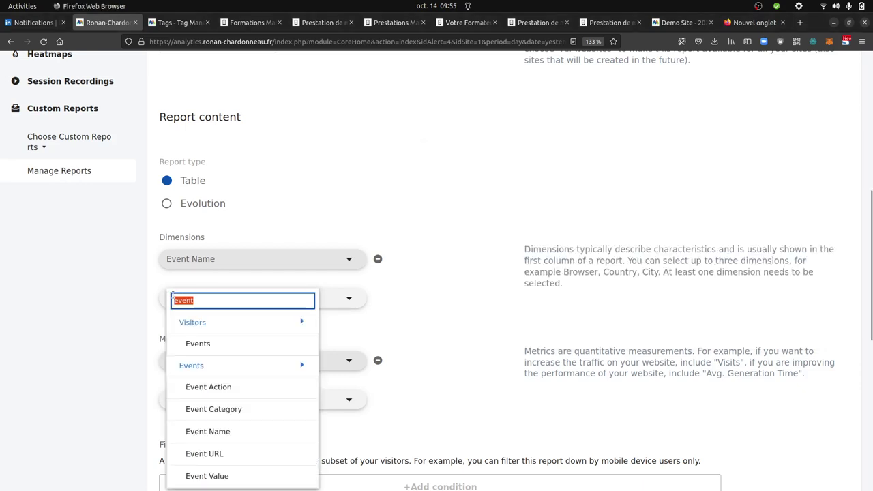
pyautogui.write('hour')
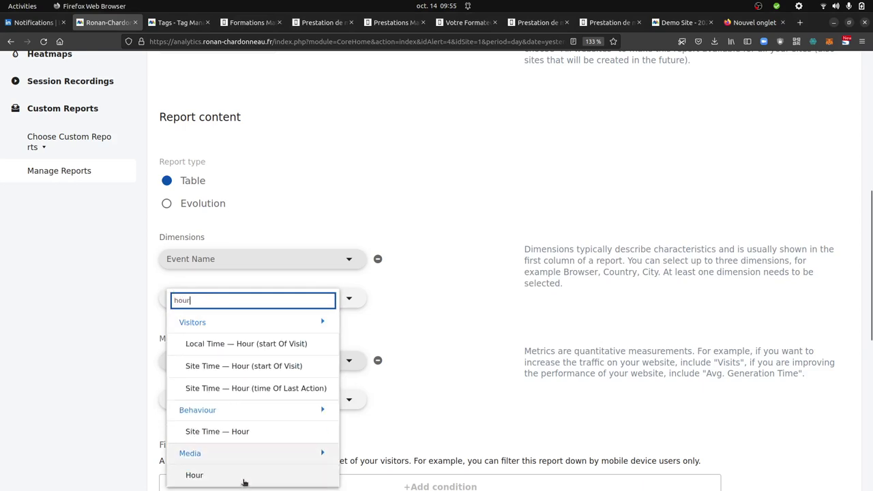
pyautogui.scroll(-3, 264, 405)
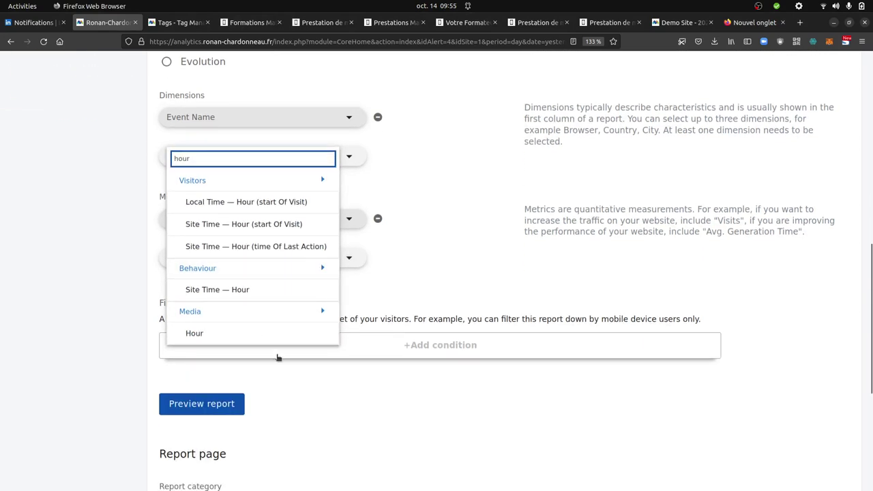
pyautogui.scroll(2, 278, 358)
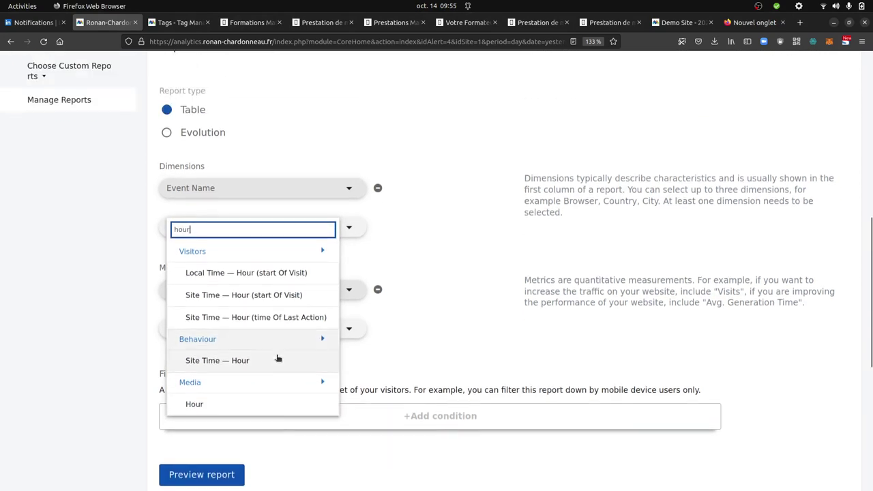
pyautogui.click(269, 274)
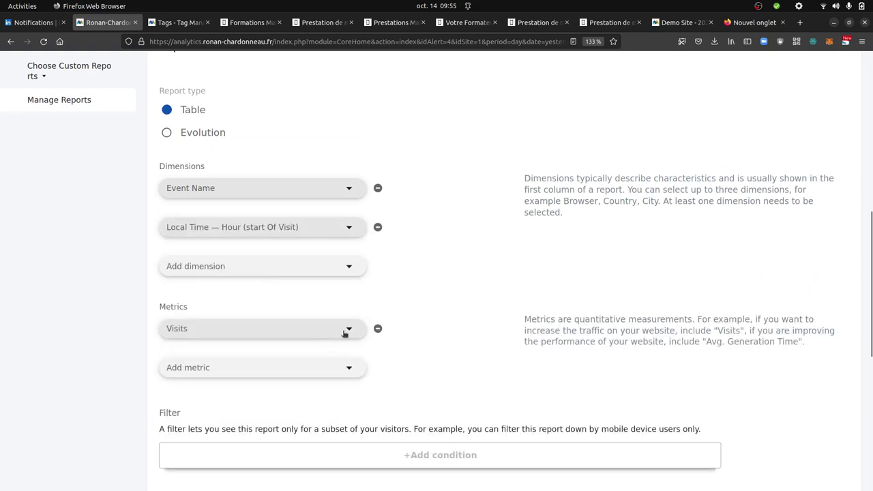
# Replace the report's Visits metric with Hits
pyautogui.scroll(3, 341, 314)
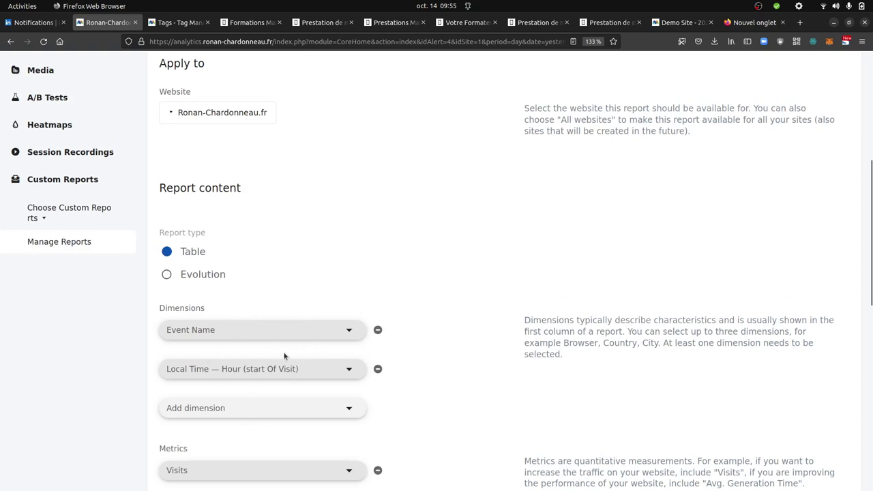
pyautogui.scroll(-5, 293, 368)
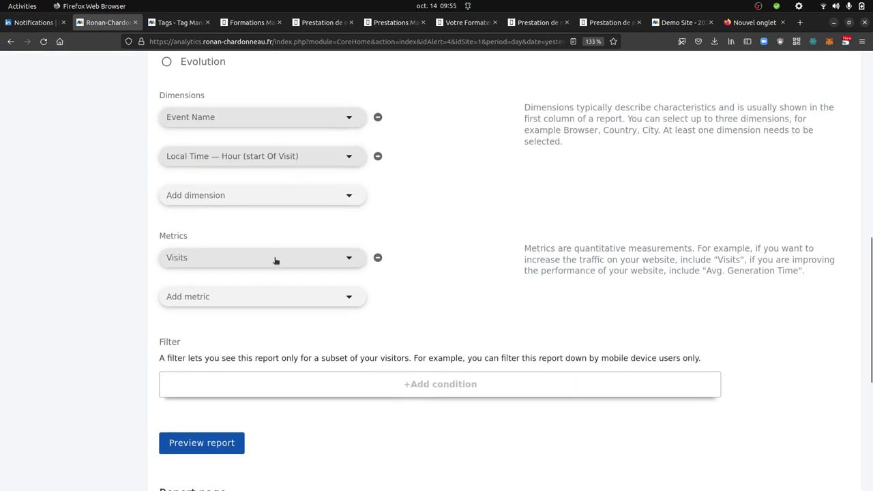
pyautogui.click(274, 259)
pyautogui.click(268, 265)
pyautogui.write('hits')
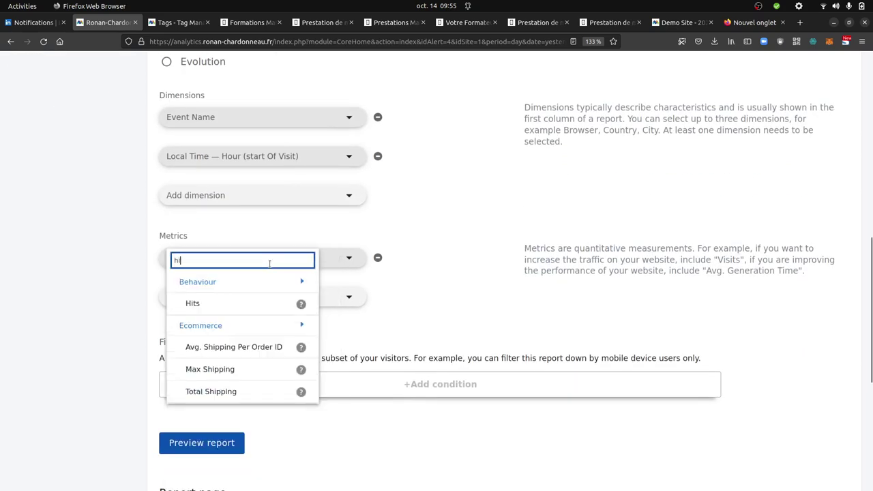
pyautogui.click(243, 303)
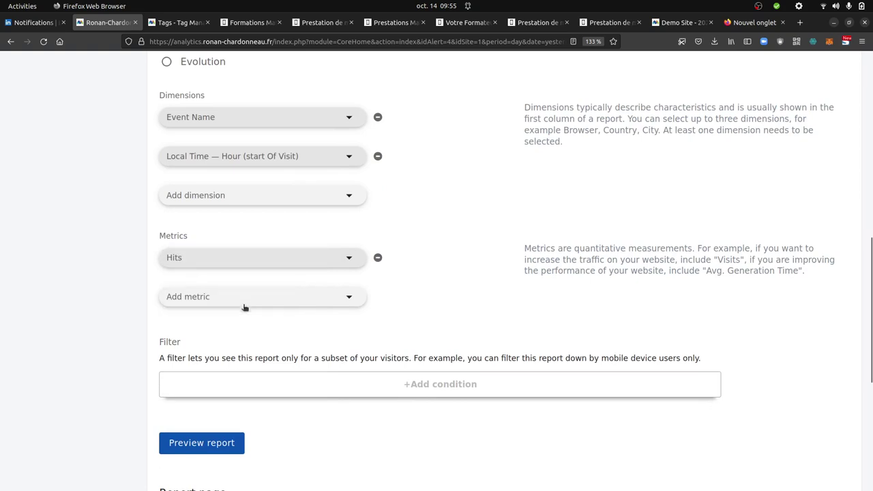
# Add Total Events as the report's second metric
pyautogui.click(350, 298)
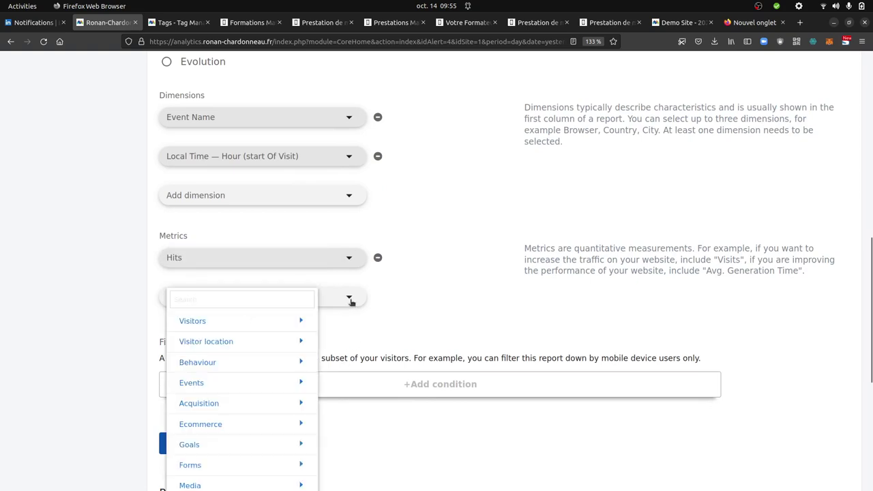
pyautogui.click(284, 305)
pyautogui.write('even')
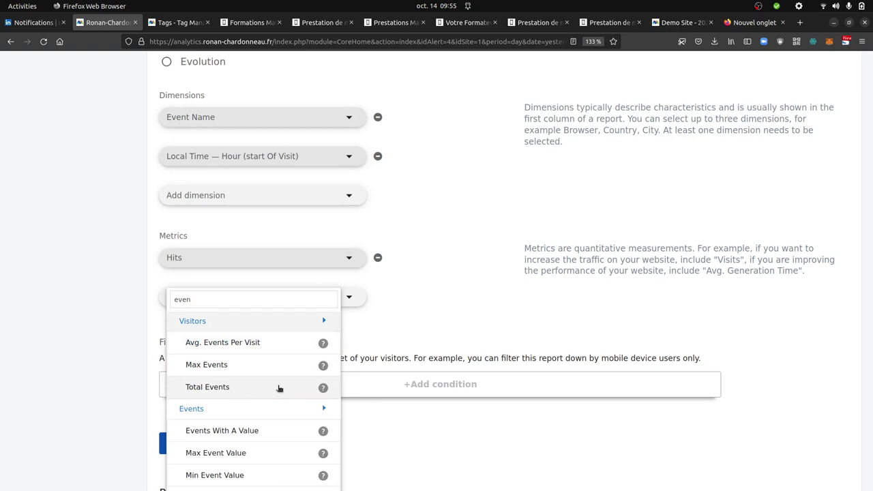
pyautogui.click(279, 387)
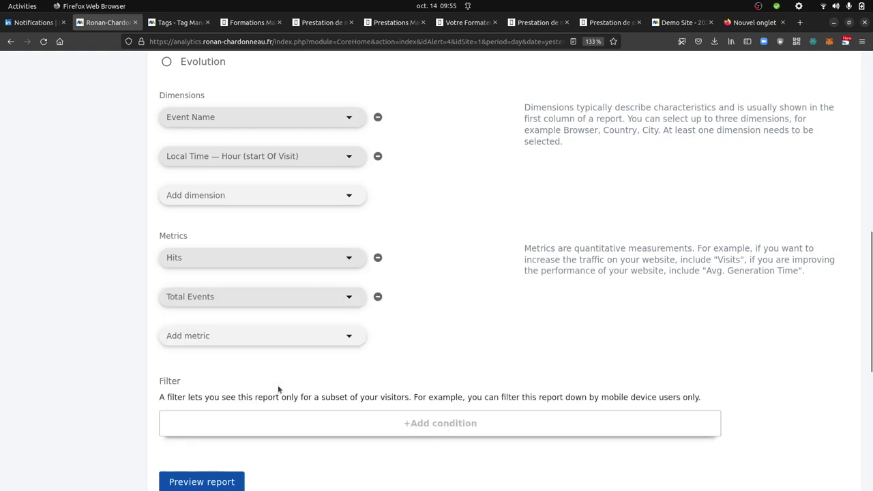
# Add a filter condition to the report and base it on Event Name
pyautogui.scroll(-3, 357, 361)
pyautogui.click(431, 215)
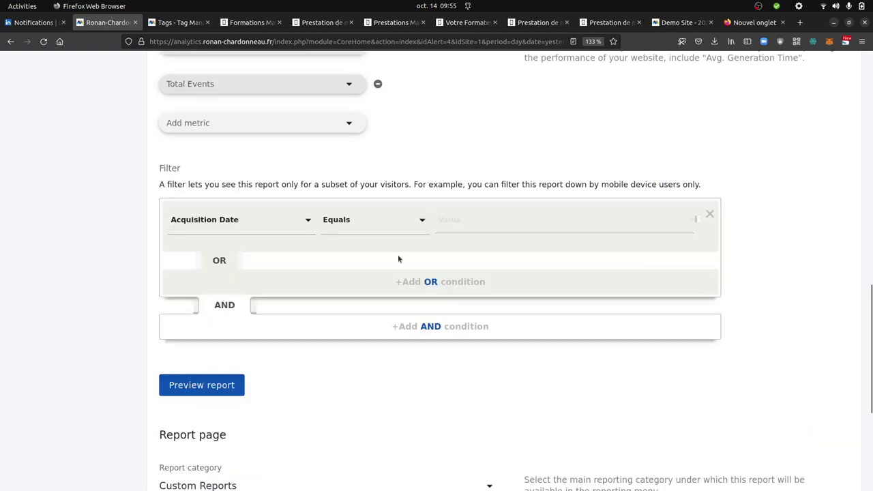
pyautogui.click(259, 221)
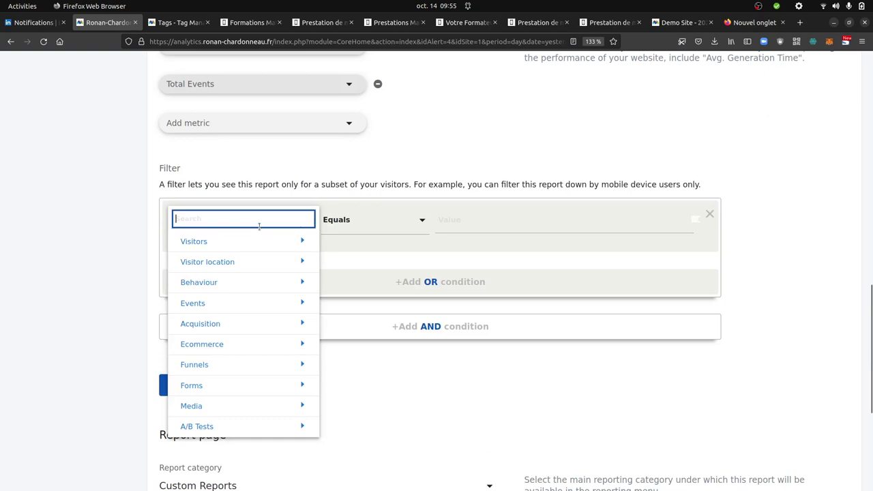
pyautogui.scroll(4, 270, 245)
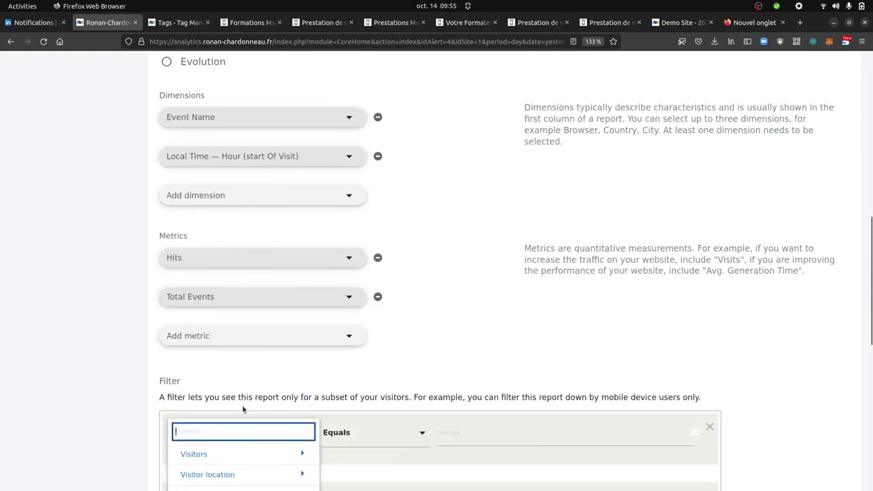
pyautogui.write('event')
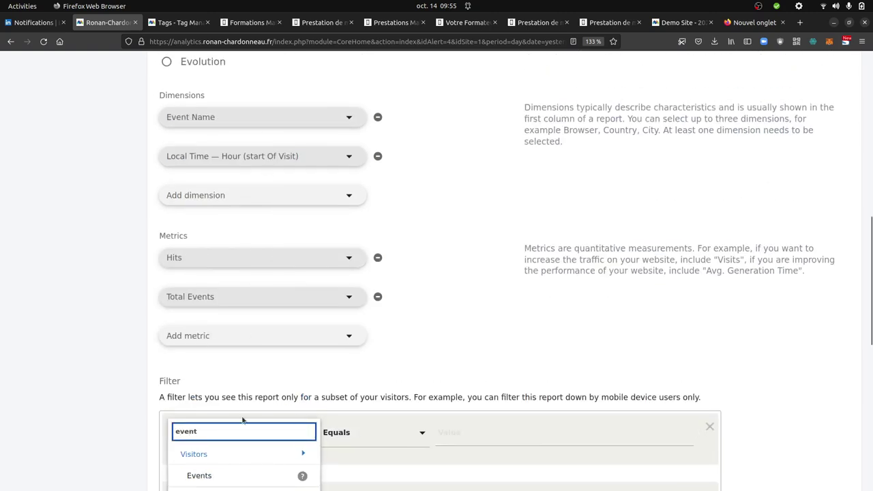
pyautogui.scroll(-3, 243, 410)
pyautogui.click(234, 442)
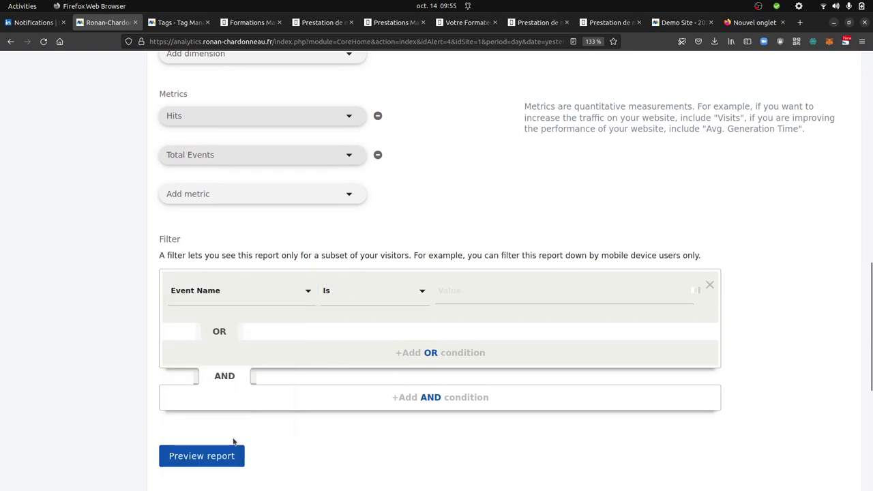
# Set the Event Name filter's value to "scroll" and preview the report
pyautogui.click(458, 300)
pyautogui.write('s')
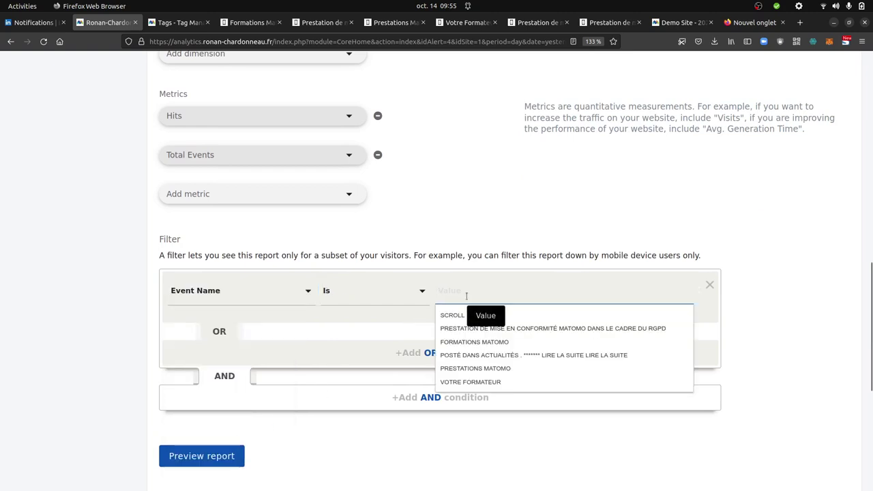
pyautogui.write('croll')
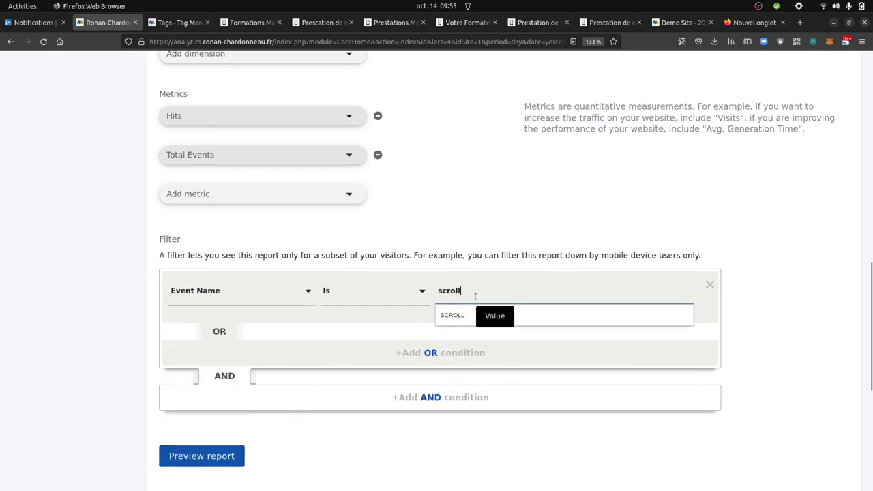
pyautogui.click(480, 313)
pyautogui.scroll(-2, 343, 397)
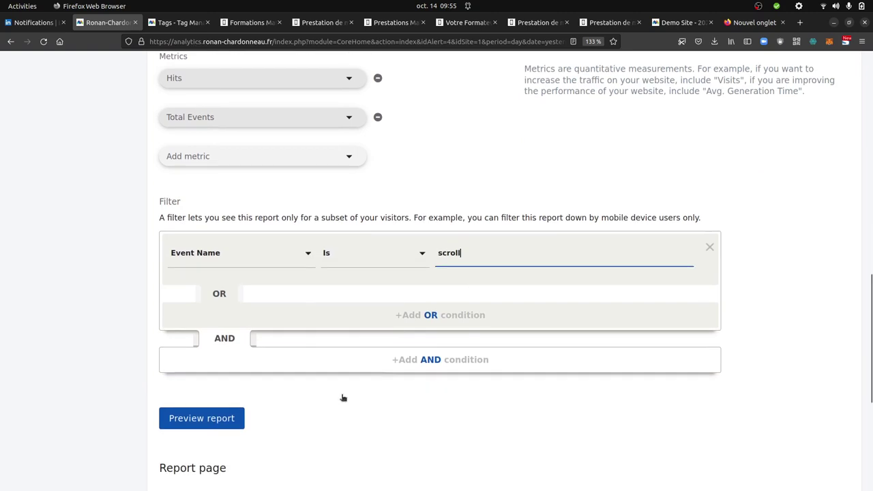
pyautogui.click(220, 392)
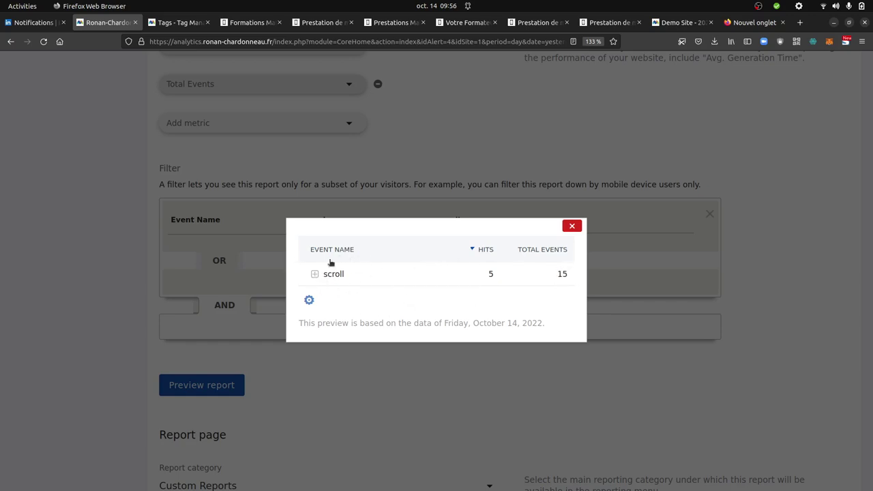
# Expand the scroll row in the report preview, close the preview and create the new report
pyautogui.click(315, 274)
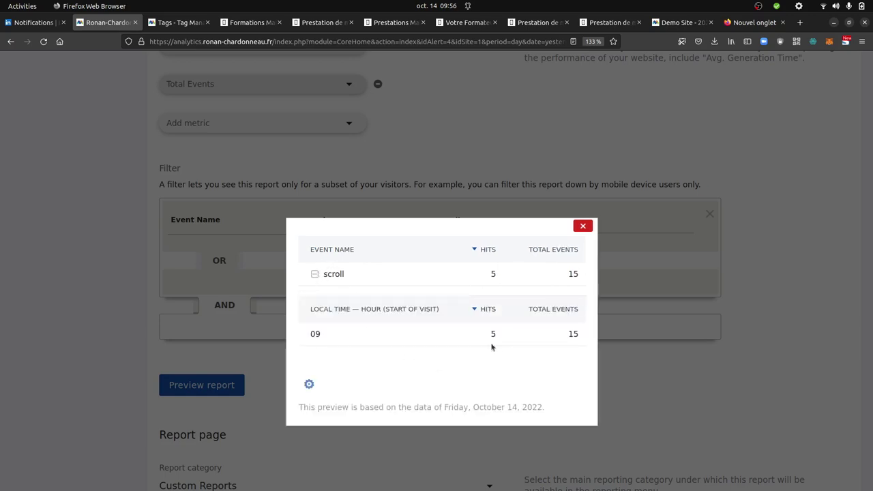
pyautogui.click(582, 225)
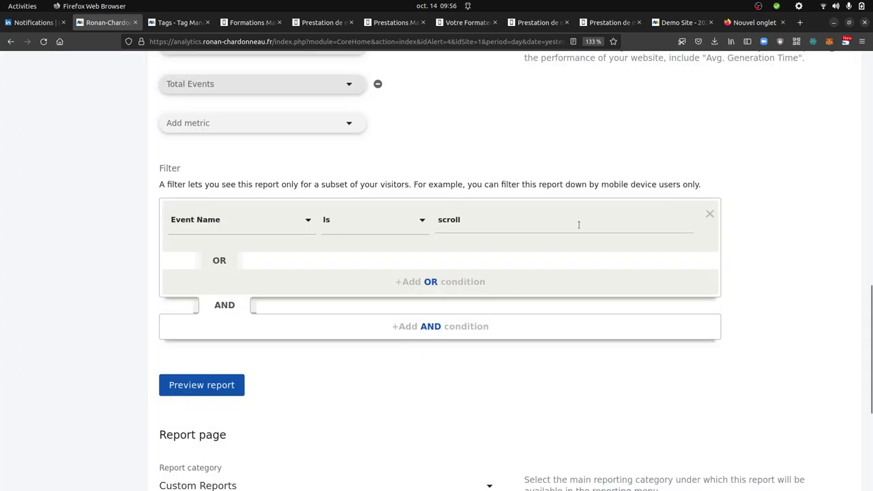
pyautogui.scroll(-5, 255, 391)
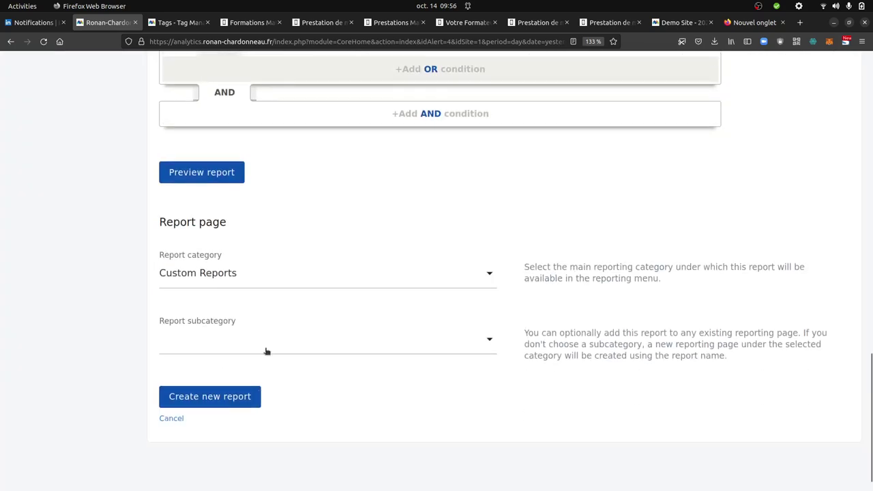
pyautogui.click(233, 398)
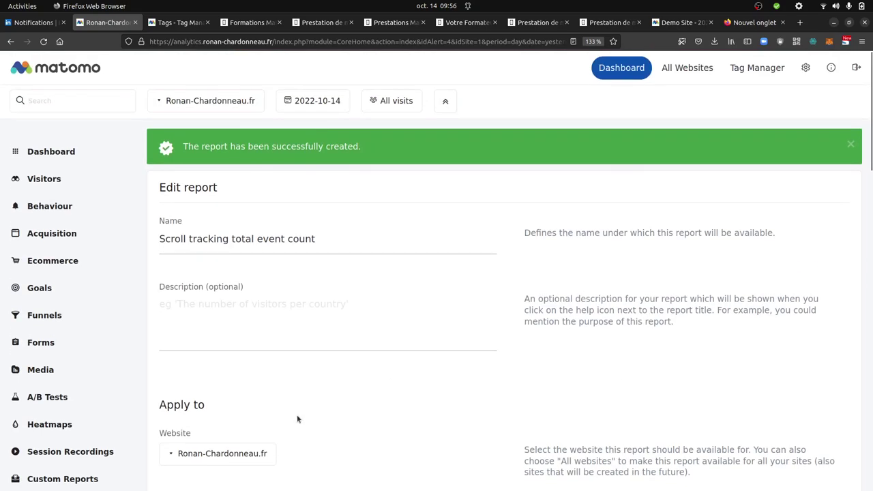
# Open the "Scroll tracking total event count" custom report in a new browser tab
pyautogui.scroll(-5, 141, 352)
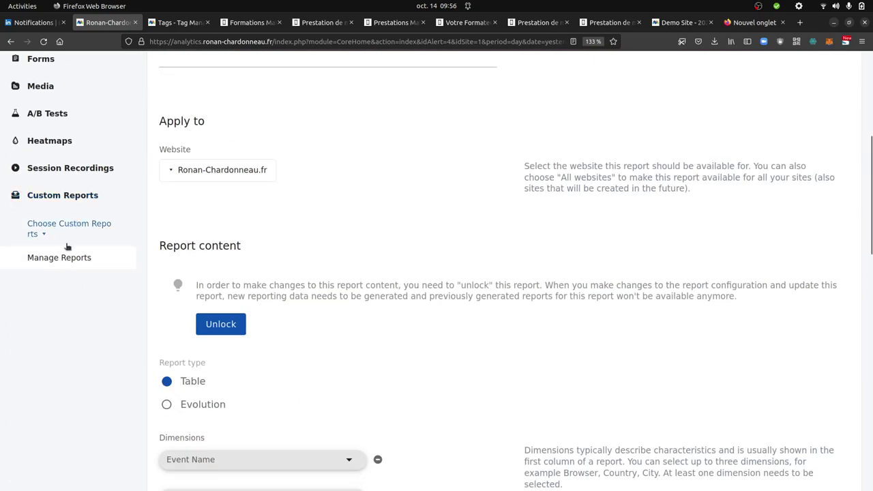
pyautogui.click(37, 228)
pyautogui.scroll(-5, 54, 355)
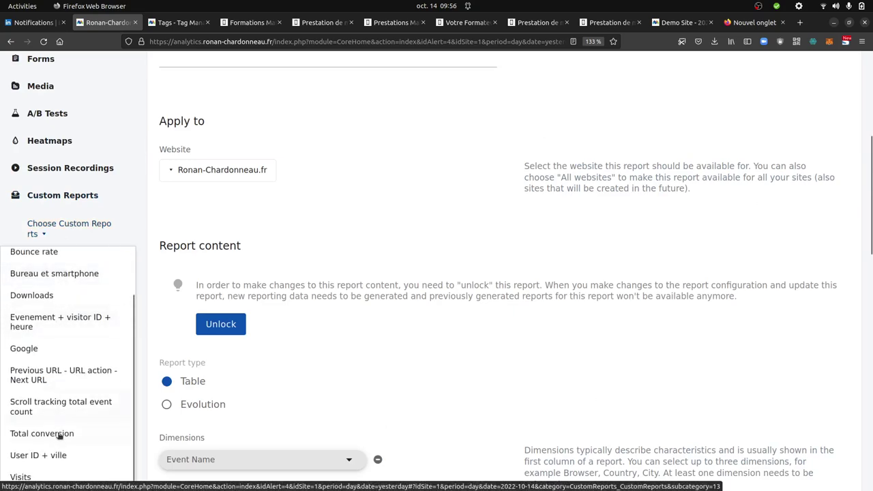
pyautogui.scroll(3, 75, 191)
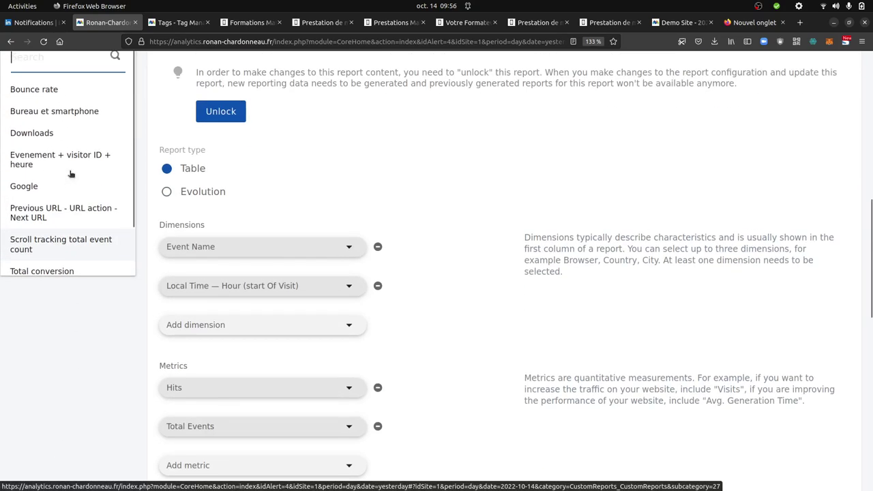
pyautogui.rightClick(61, 251)
pyautogui.click(72, 254)
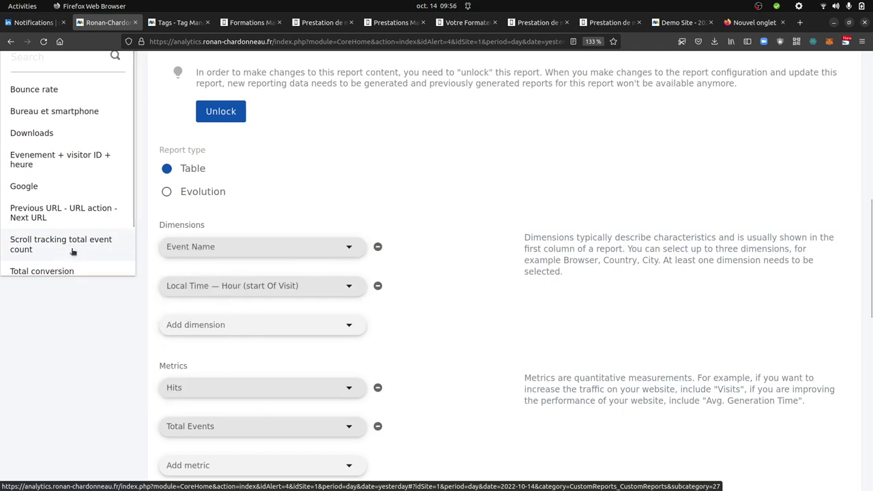
# Open the Visits Log and reveal the hidden actions on the first page of the most recent visit
pyautogui.scroll(10, 145, 205)
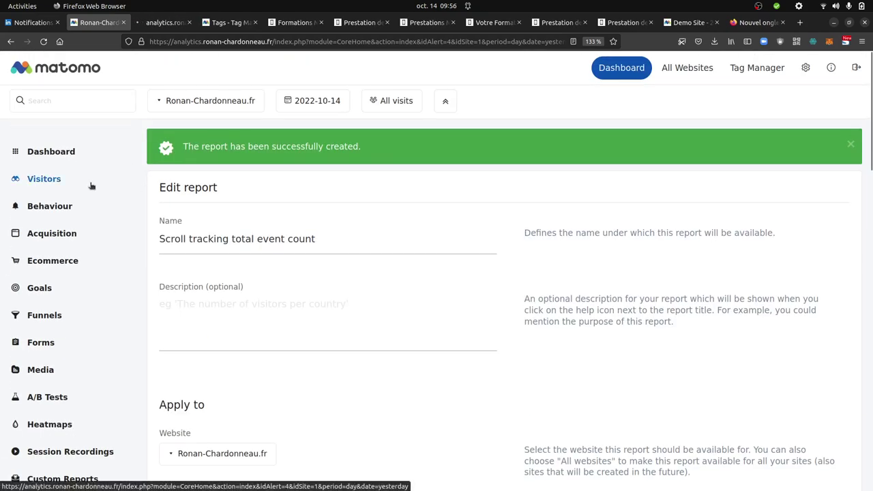
pyautogui.click(72, 227)
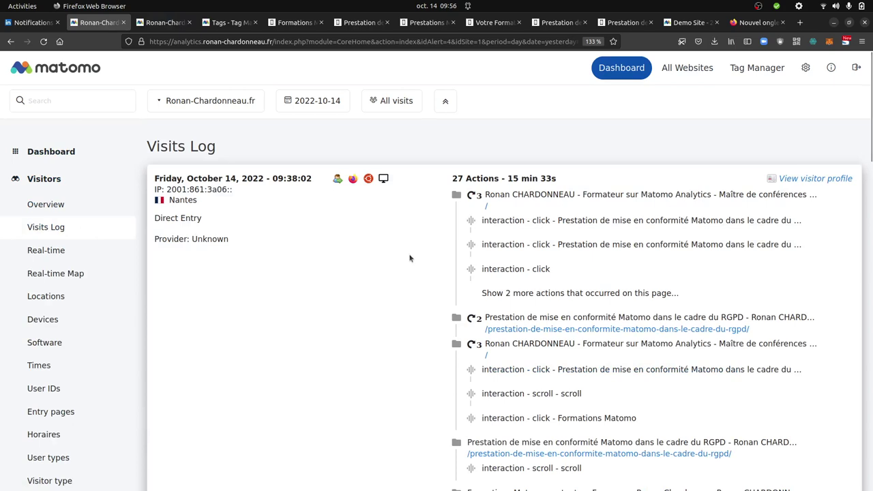
pyautogui.click(515, 292)
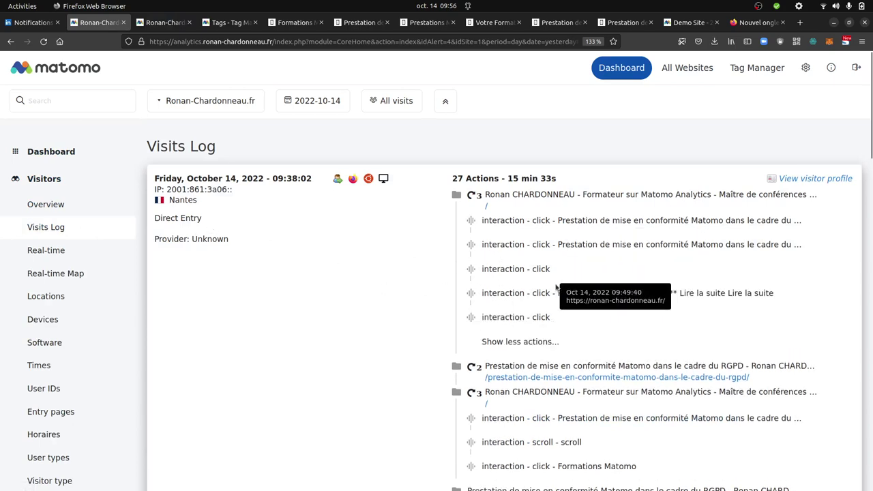
# Examine the scroll events in the most recent visit, revealing the hidden actions on the /formations-matomo/ page
pyautogui.scroll(-3, 556, 287)
pyautogui.scroll(-1, 555, 288)
pyautogui.moveTo(581, 301); pyautogui.dragTo(489, 301)
pyautogui.scroll(-3, 565, 232)
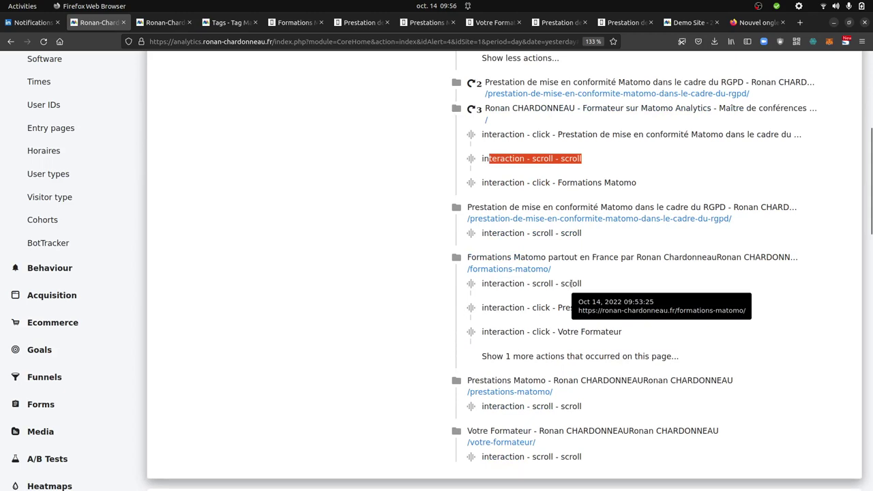
pyautogui.click(577, 356)
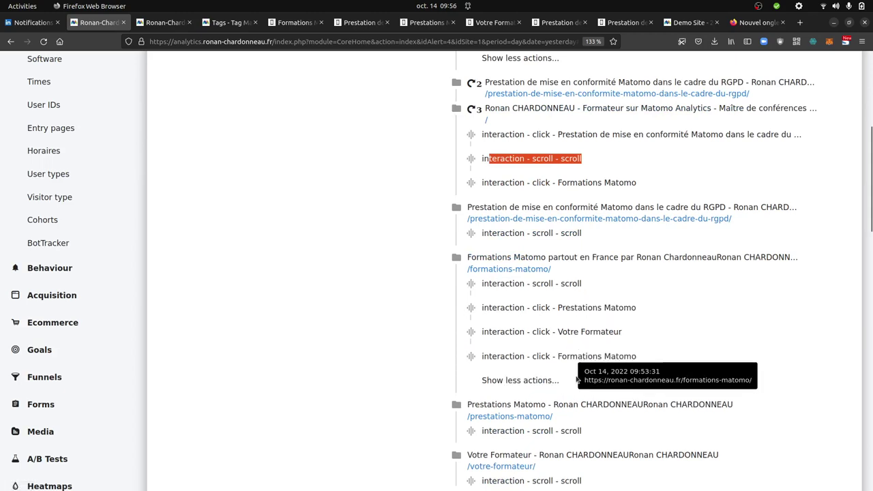
pyautogui.scroll(-2, 577, 380)
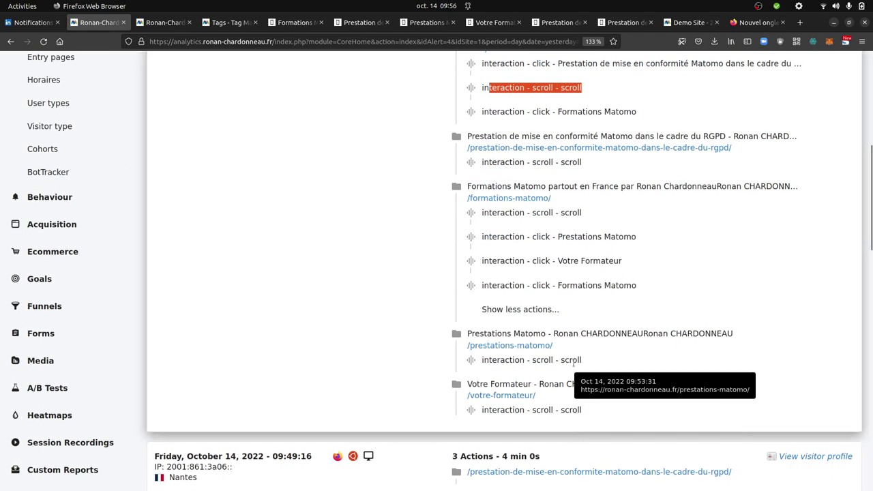
pyautogui.scroll(2, 577, 230)
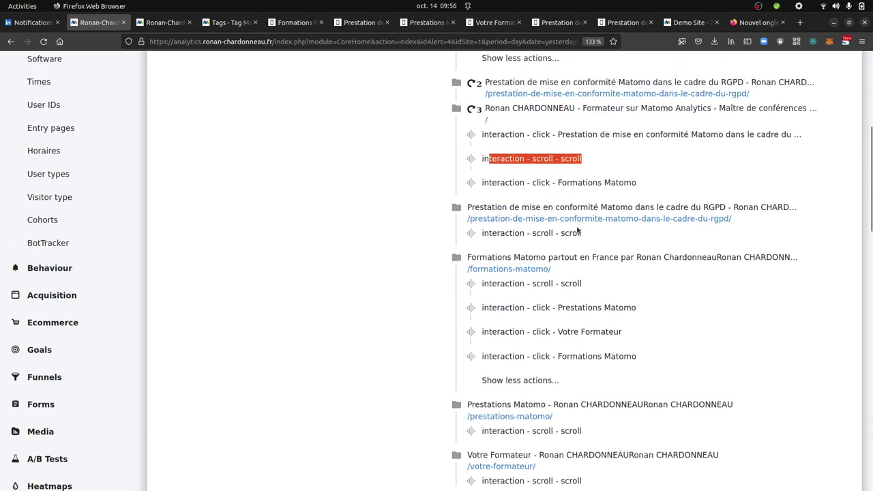
pyautogui.scroll(5, 548, 310)
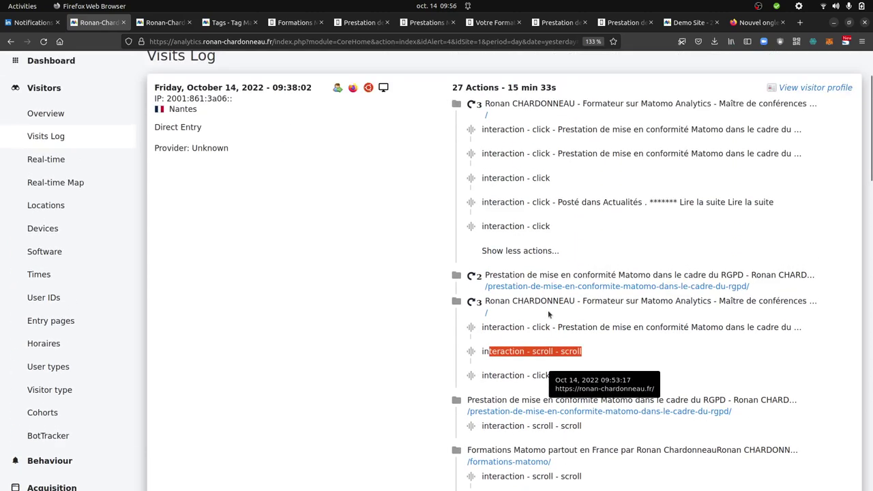
pyautogui.scroll(-15, 550, 304)
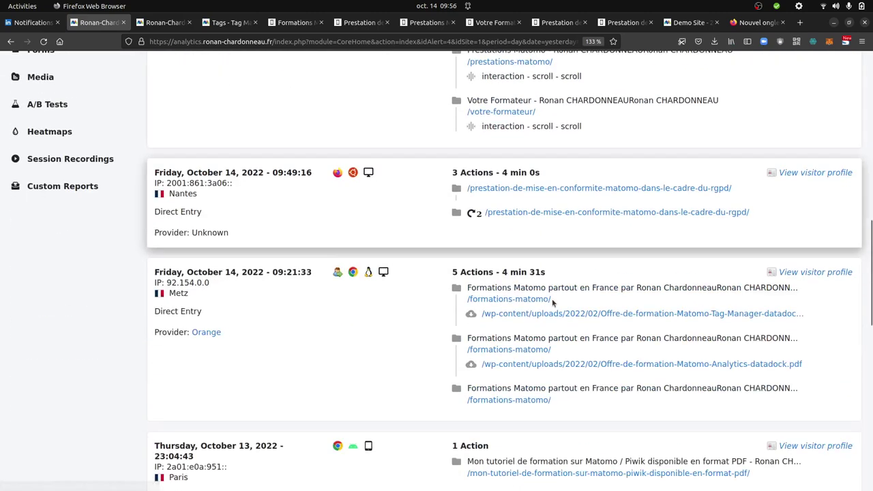
pyautogui.scroll(-2, 553, 302)
# Search the Visits Log page for "scroll" and step through the matches
pyautogui.hotkey('ctrl', 'f')
pyautogui.write('scroll')
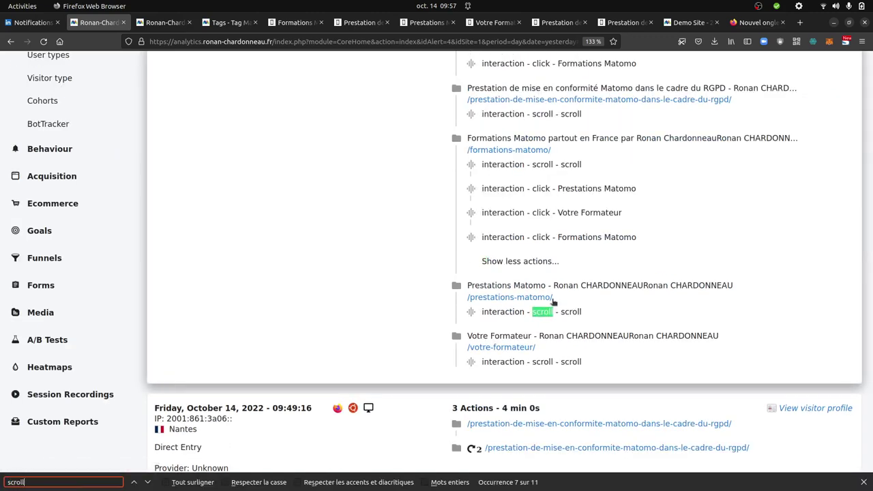
pyautogui.press('Return')
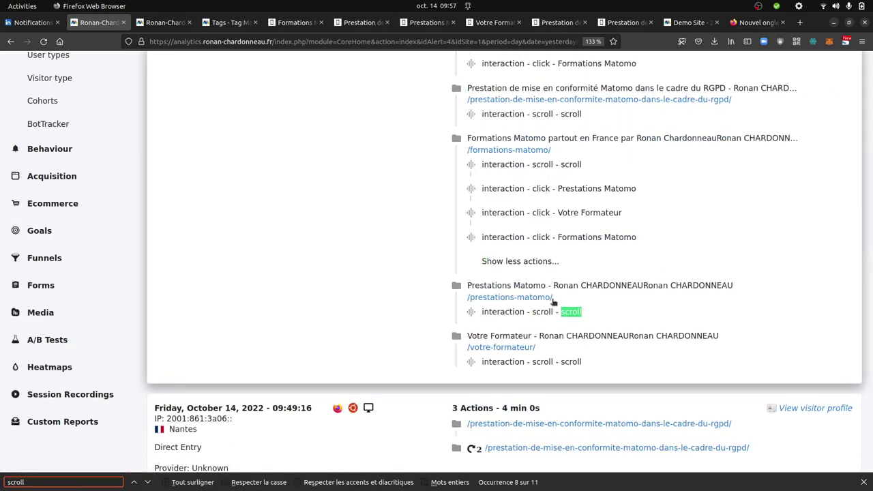
pyautogui.press('Return')
pyautogui.press('Return')
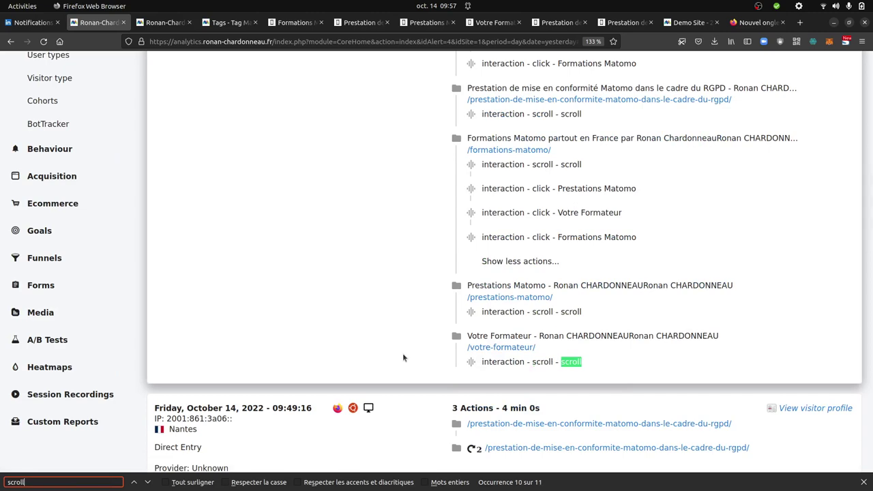
pyautogui.press('Return')
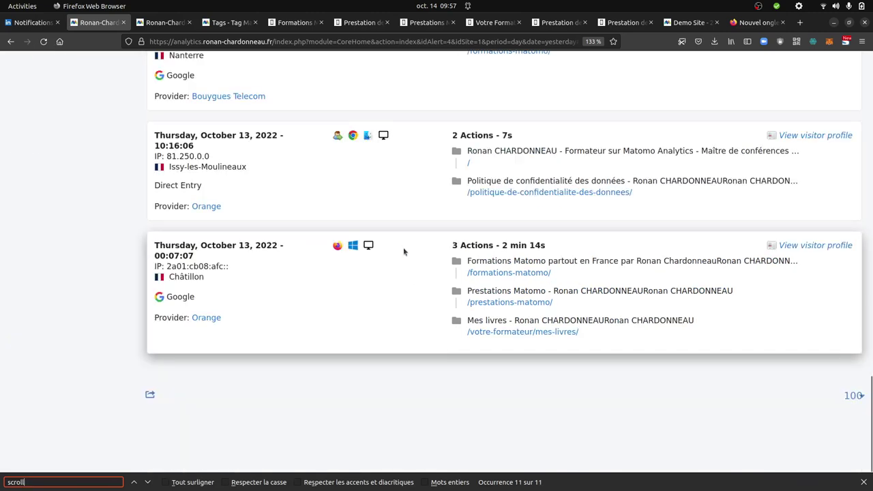
pyautogui.press('Return')
pyautogui.press('Return')
pyautogui.press('Return')
pyautogui.press('Return')
pyautogui.press('Return')
pyautogui.press('Return')
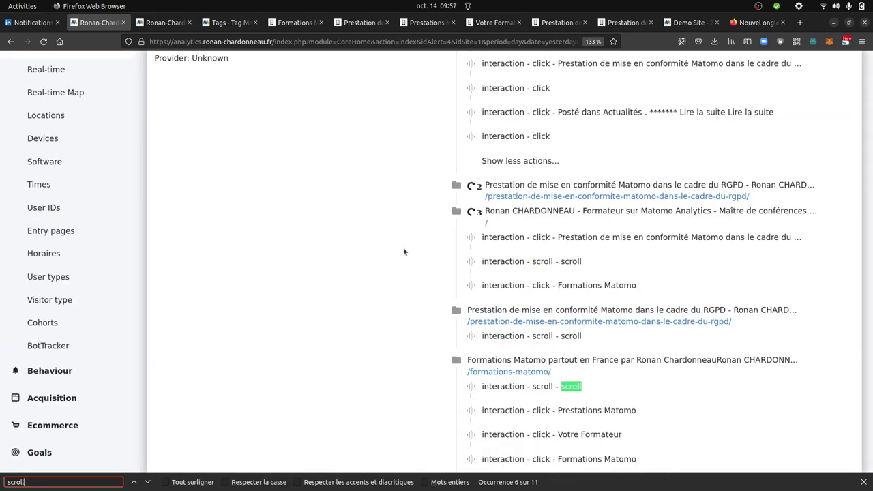
pyautogui.press('Return')
pyautogui.scroll(10, 403, 251)
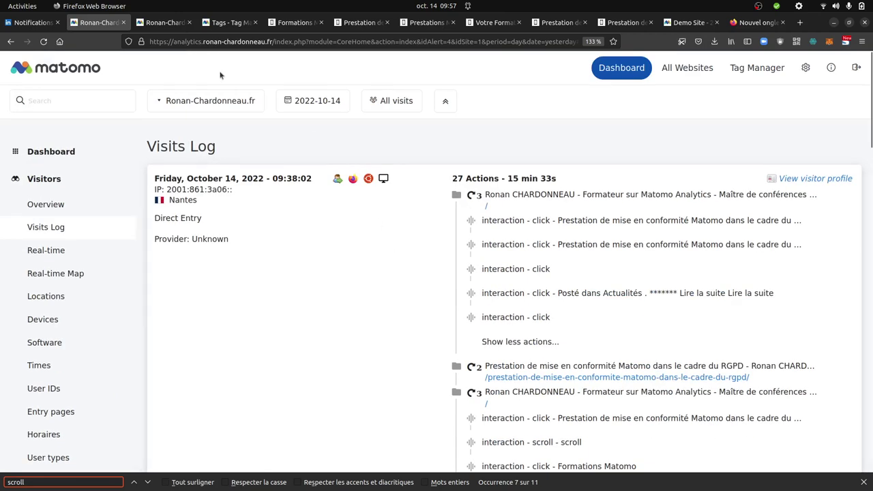
# Switch to the "Scroll tracking total event count" report and expand its scroll row by hour
pyautogui.click(153, 26)
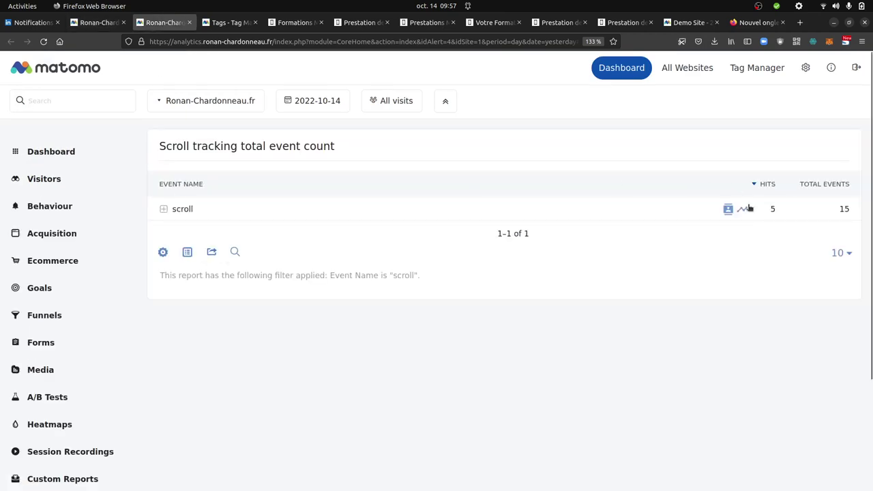
pyautogui.click(164, 210)
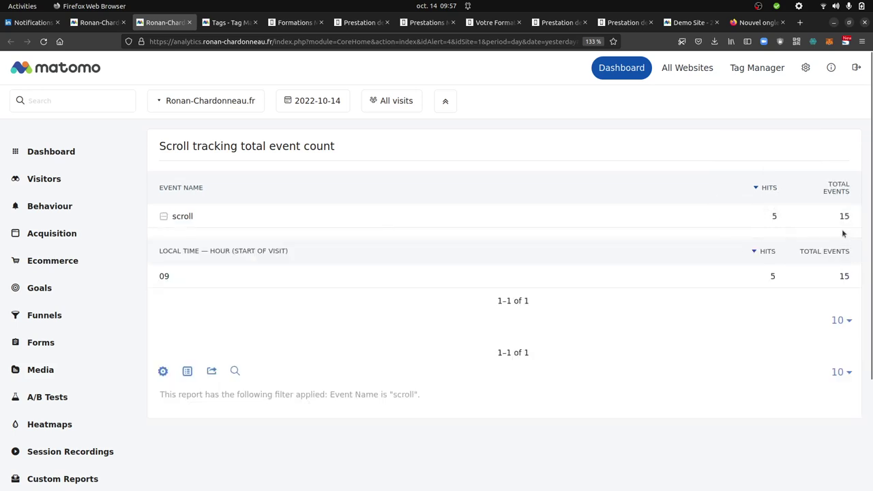
pyautogui.moveTo(704, 217)
# Return to the Visits Log and examine the scroll events on each page of the most recent visit against the report
pyautogui.click(104, 26)
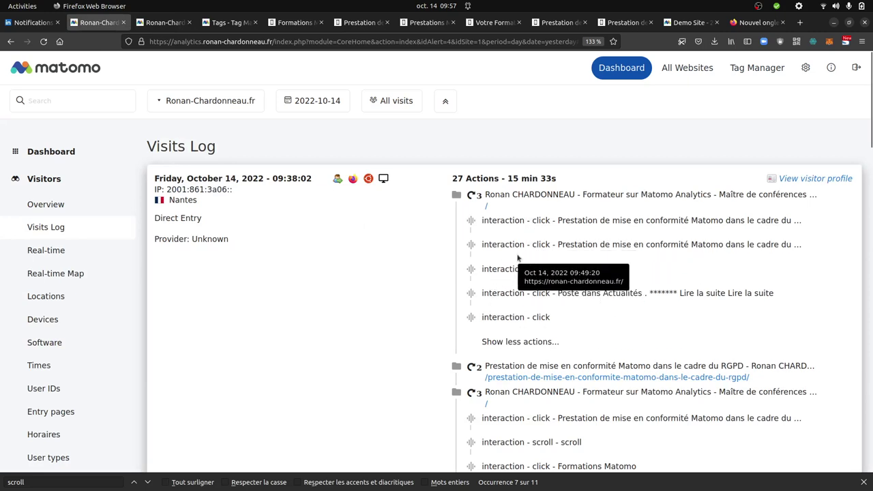
pyautogui.scroll(-2, 515, 320)
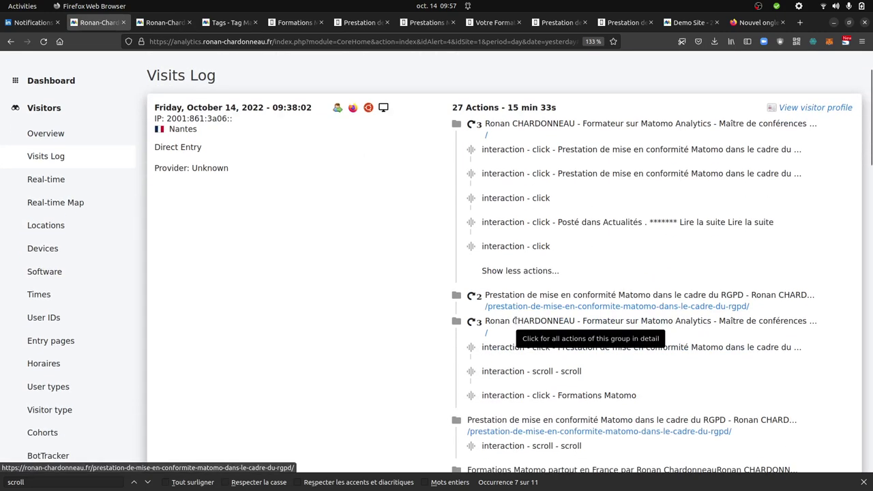
pyautogui.scroll(-3, 515, 321)
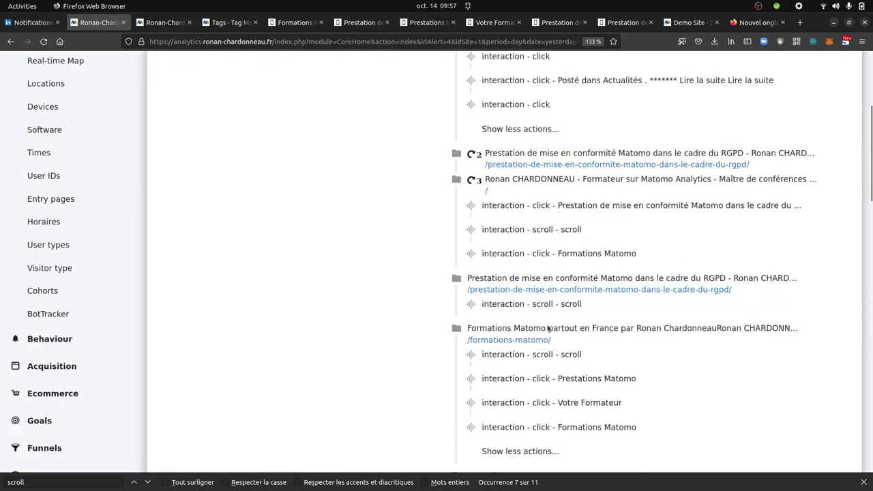
pyautogui.moveTo(554, 354)
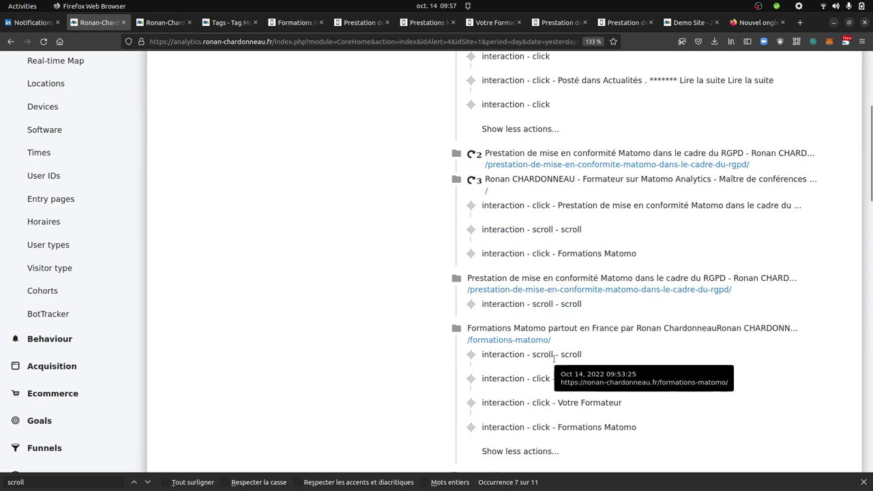
pyautogui.scroll(-3, 566, 307)
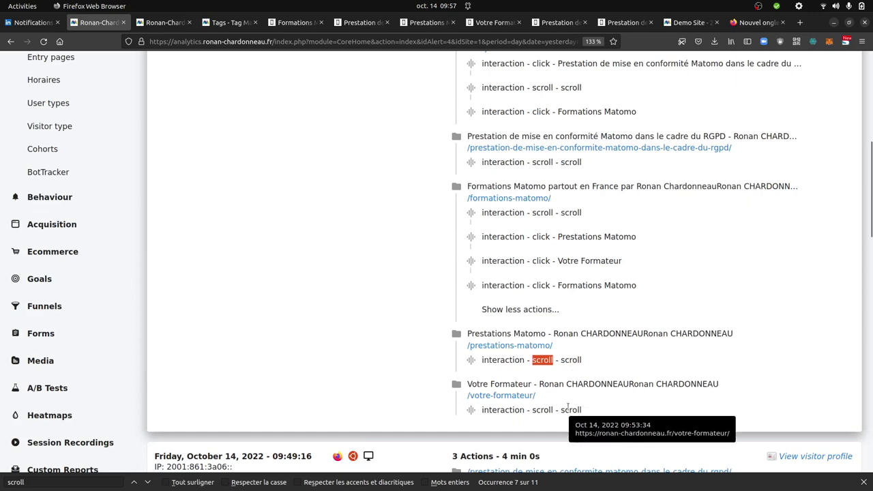
pyautogui.scroll(8, 567, 406)
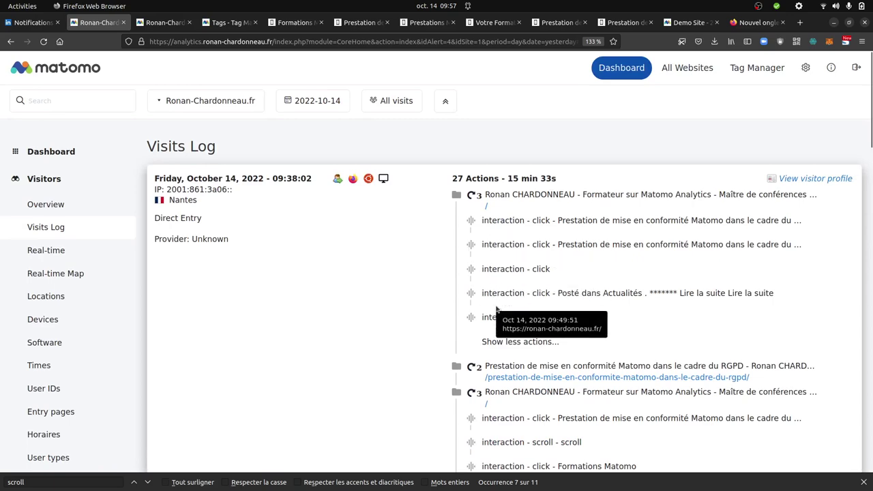
pyautogui.scroll(-5, 501, 327)
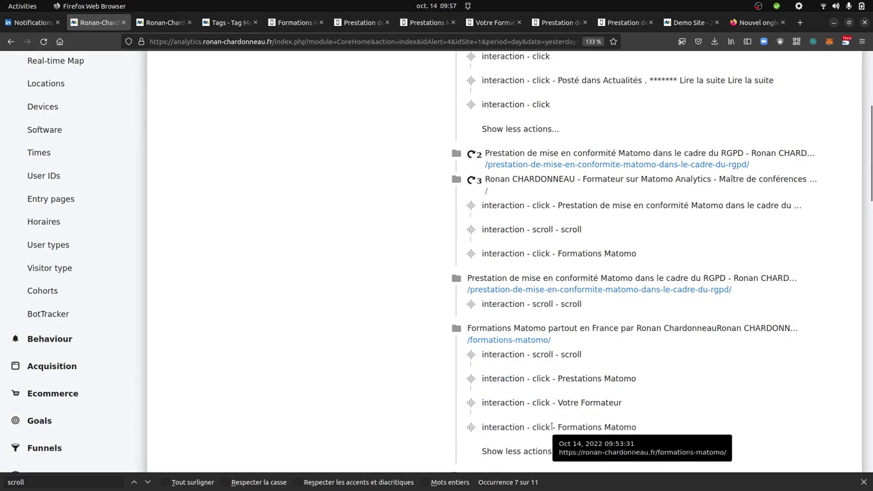
pyautogui.scroll(-5, 553, 424)
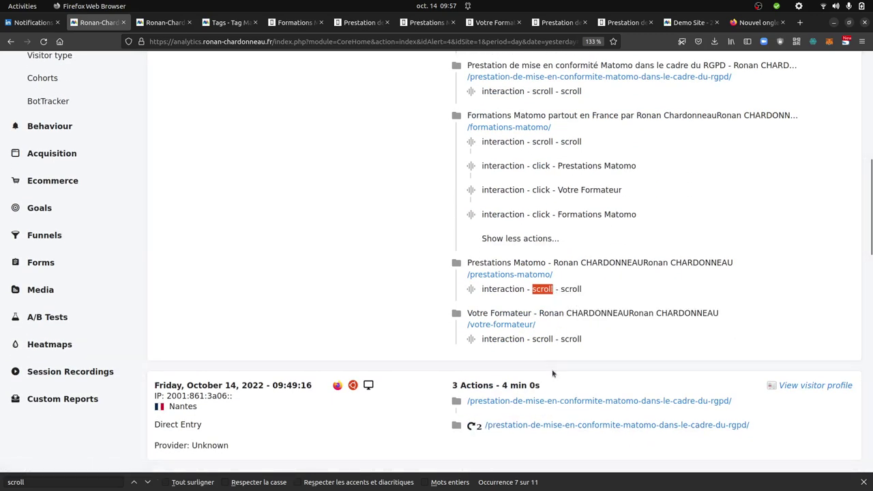
pyautogui.scroll(4, 514, 334)
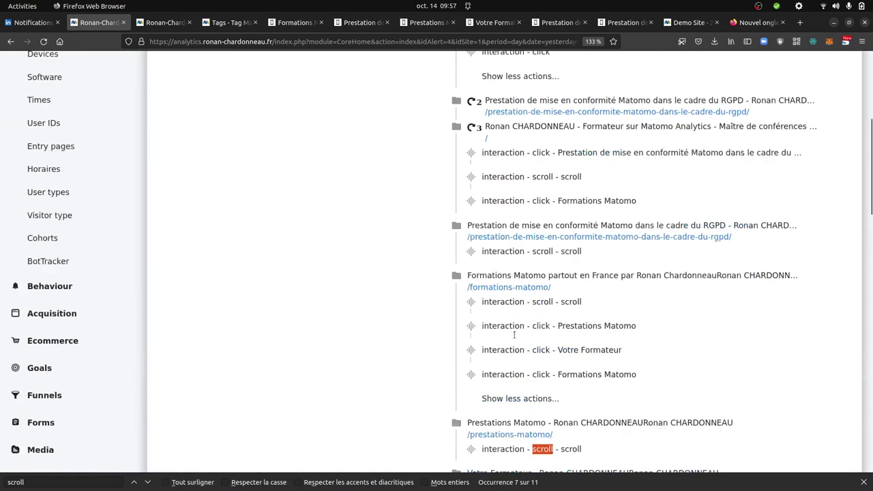
pyautogui.scroll(5, 514, 334)
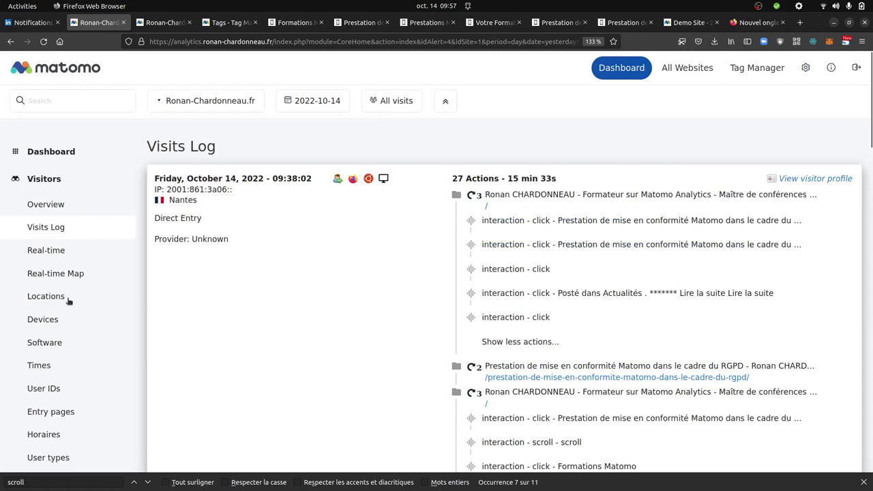
# Go back to the "Scroll tracking total event count" report to review its Hits and Total Events metrics
pyautogui.moveTo(13, 294)
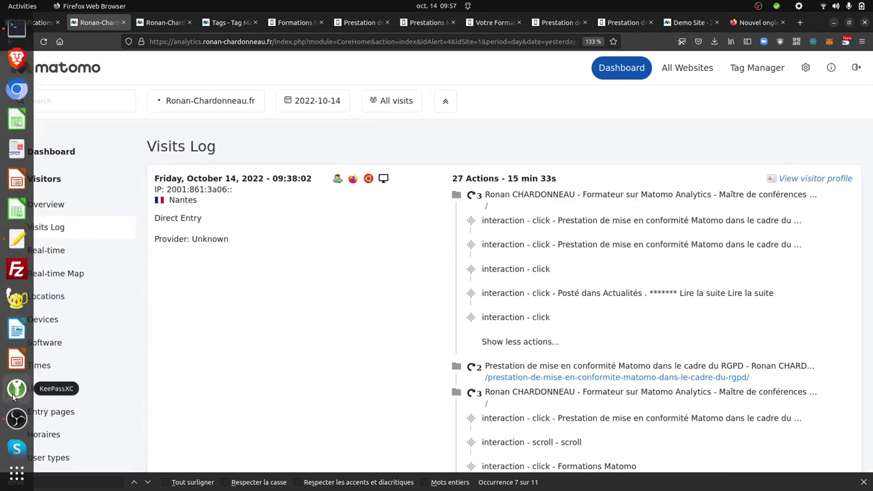
pyautogui.scroll(3, 15, 392)
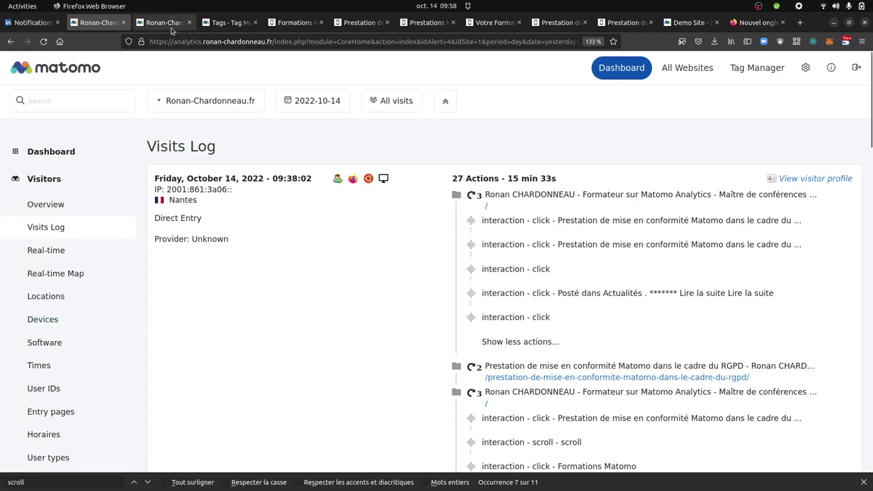
pyautogui.click(171, 26)
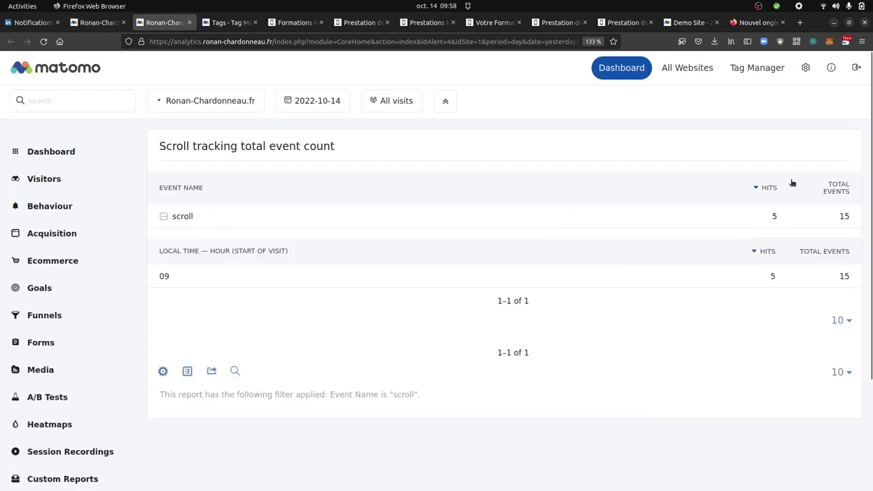